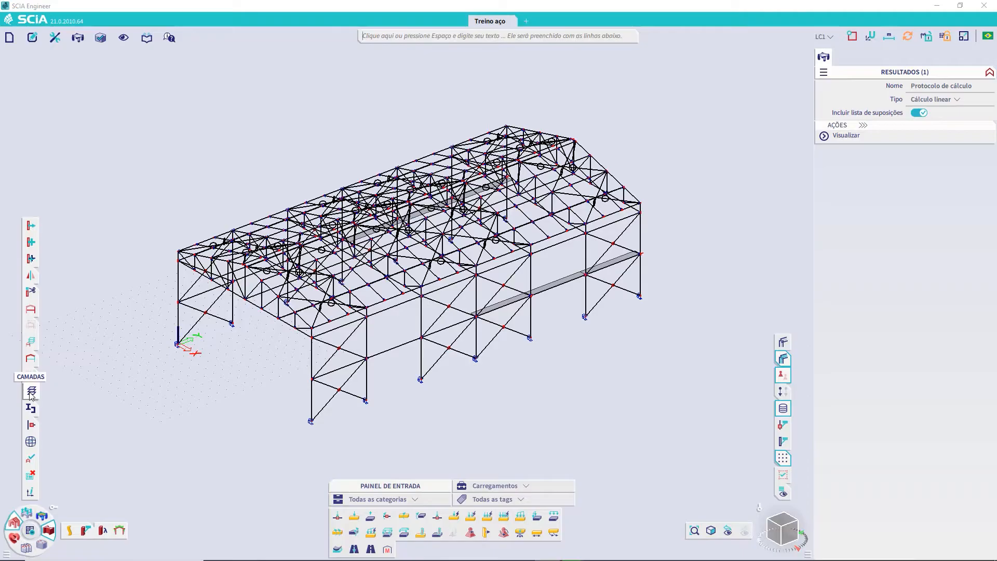
Switch the model's activity type from selection to layers
{"action": "left_click", "coordinate": [31, 393]}
{"action": "left_click", "coordinate": [638, 424]}
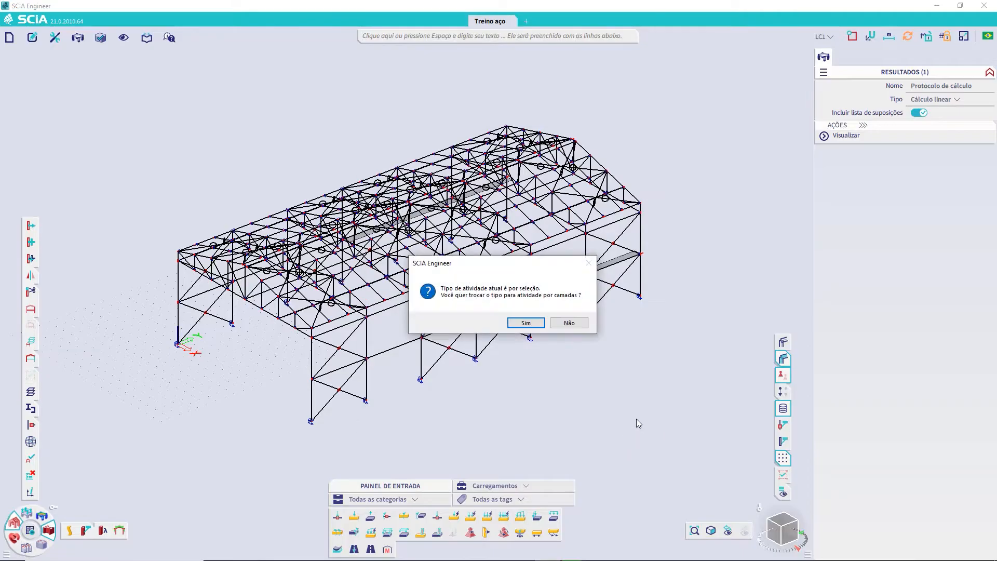
{"action": "left_click", "coordinate": [527, 323]}
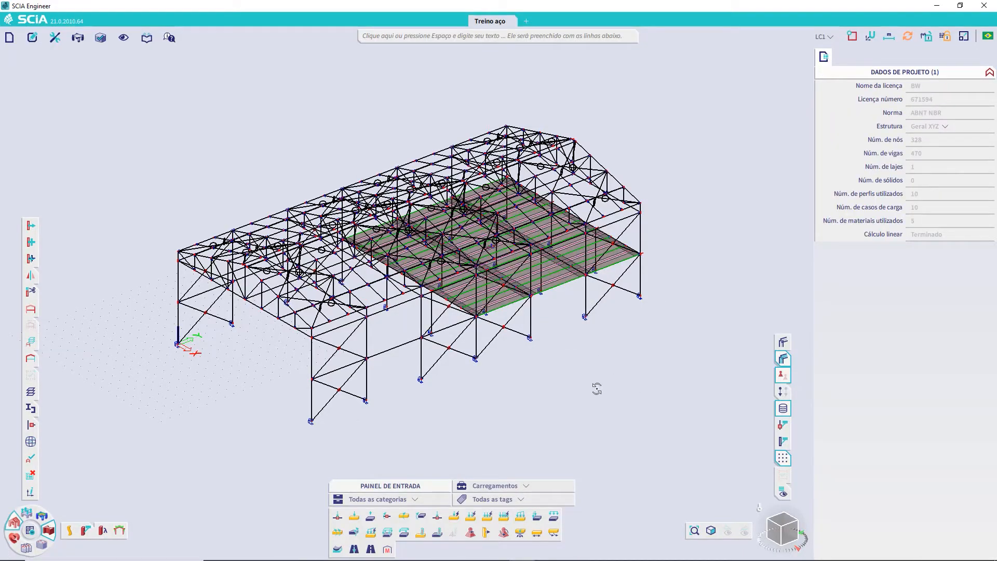
Hide the intermediate floor slab and its beams at the 4 m level from a side view, and return to the axonometric view
{"action": "right_click_drag", "start_coordinate": [596, 388], "coordinate": [576, 373], "text": "ctrl"}
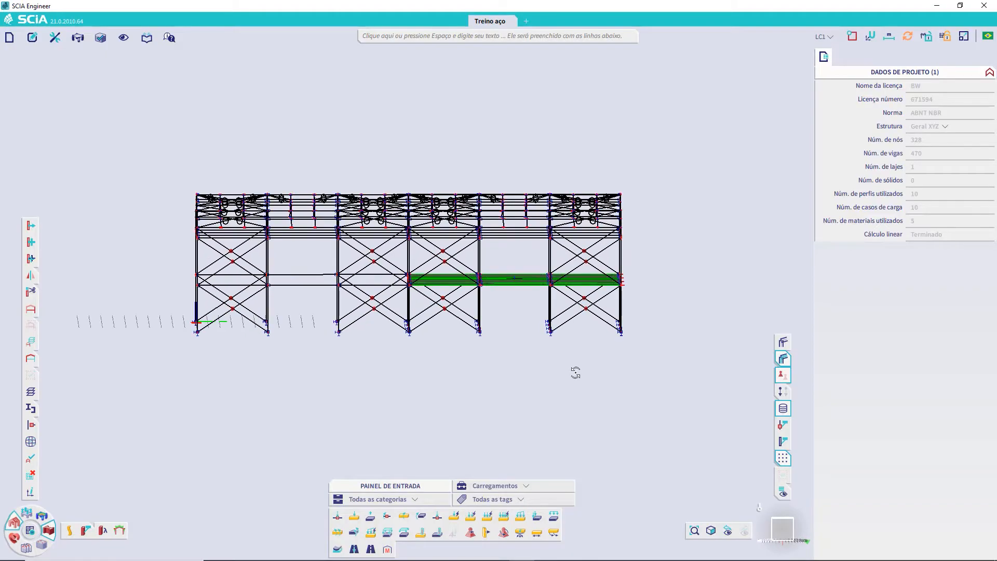
{"action": "scroll", "coordinate": [405, 271], "scroll_direction": "up", "scroll_amount": 2}
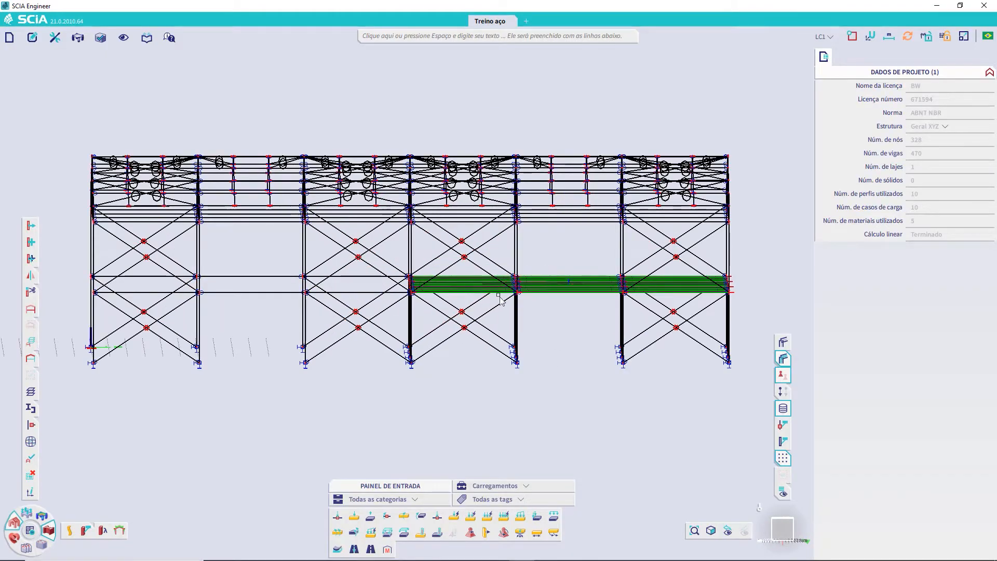
{"action": "left_click_drag", "start_coordinate": [401, 252], "coordinate": [753, 308]}
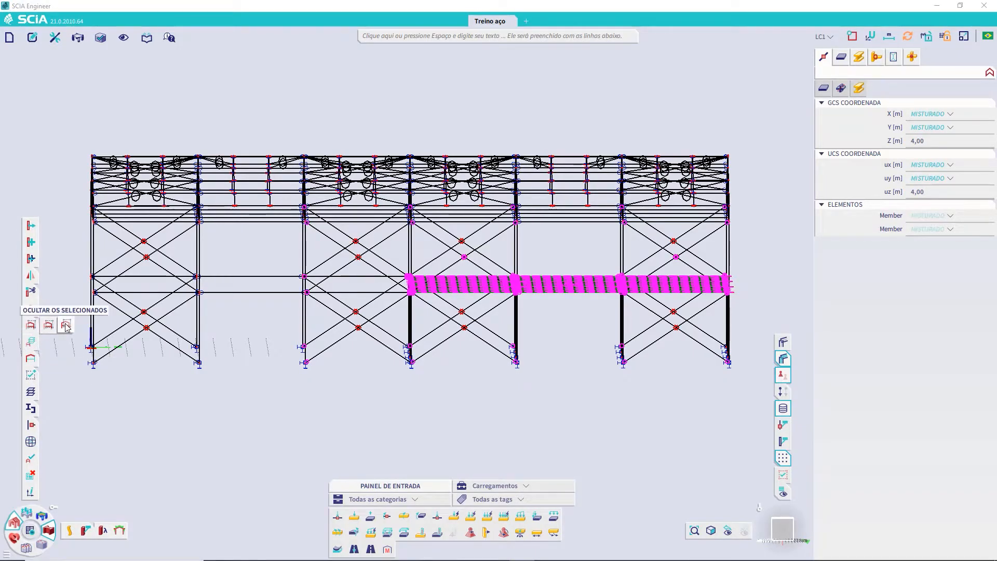
{"action": "left_click", "coordinate": [30, 325]}
{"action": "left_click", "coordinate": [525, 323]}
{"action": "left_click", "coordinate": [711, 530]}
{"action": "middle_click_drag", "start_coordinate": [562, 369], "coordinate": [567, 330]}
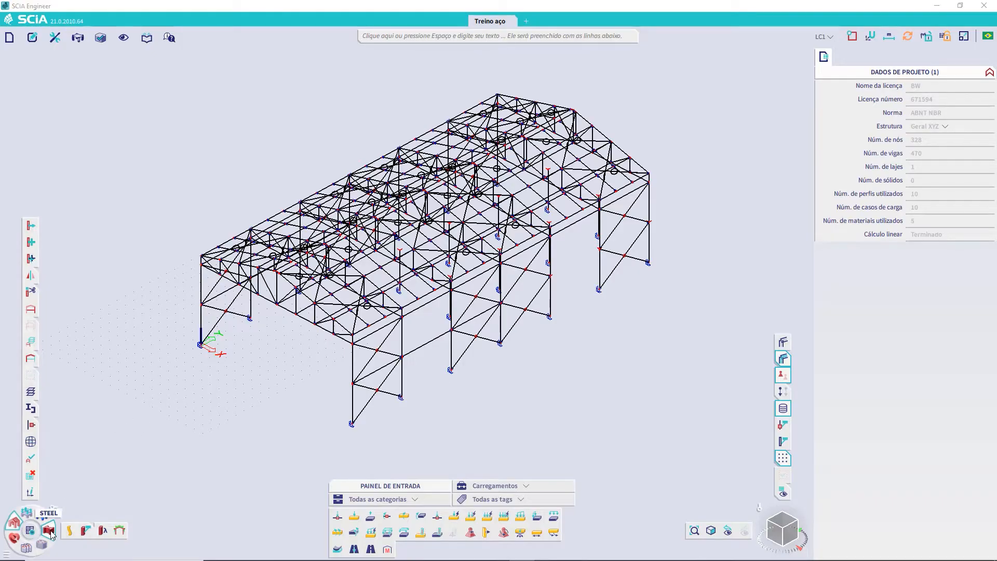
Review the list of buckling lengths and groups defined in the project
{"action": "left_click", "coordinate": [77, 533]}
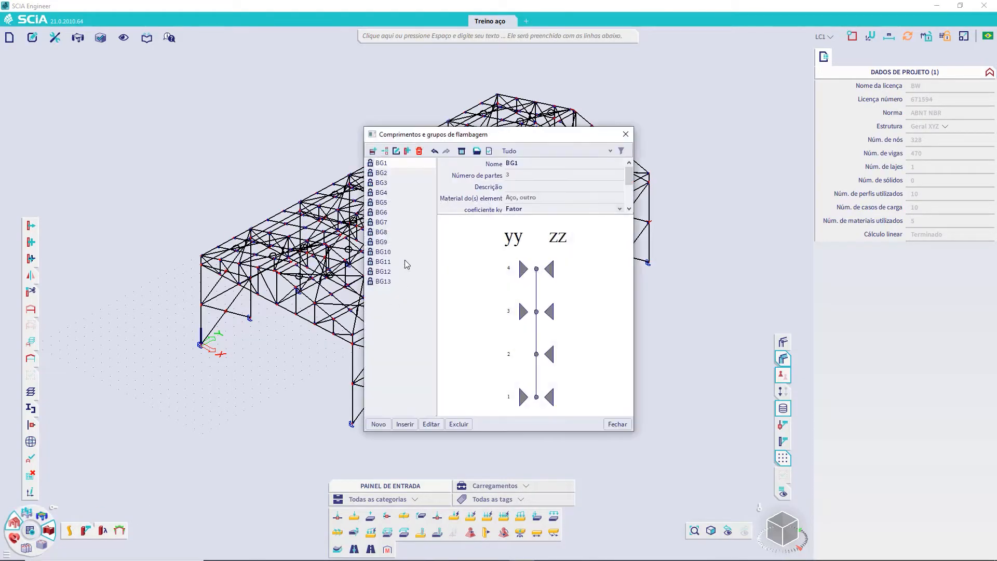
{"action": "left_click", "coordinate": [626, 134]}
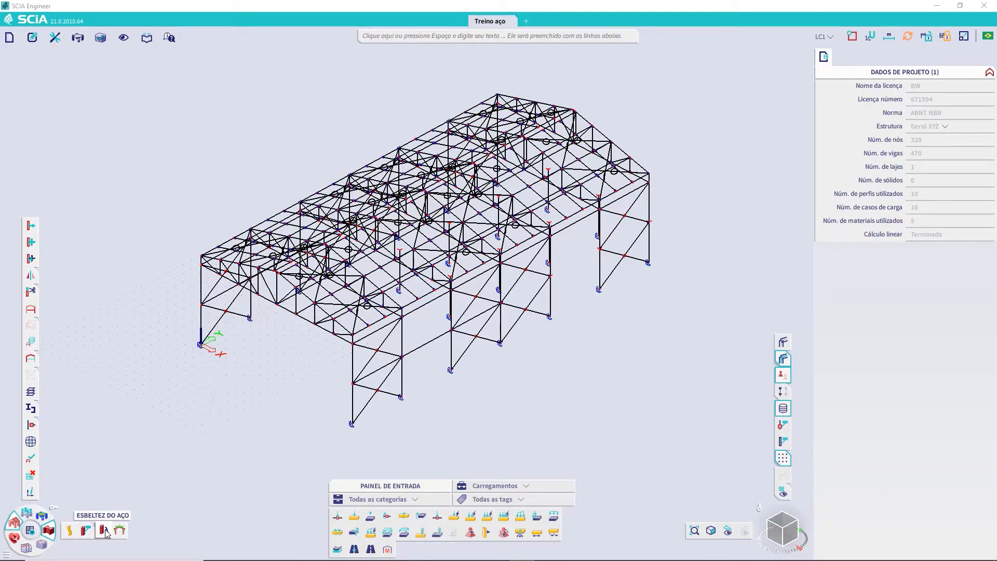
Move the steel slenderness command ahead of the steel member data command and open the slenderness results
{"action": "mouse_move", "coordinate": [107, 532]}
{"action": "left_mouse_down"}
{"action": "mouse_move", "coordinate": [79, 534]}
{"action": "mouse_move", "coordinate": [88, 535]}
{"action": "left_mouse_up"}
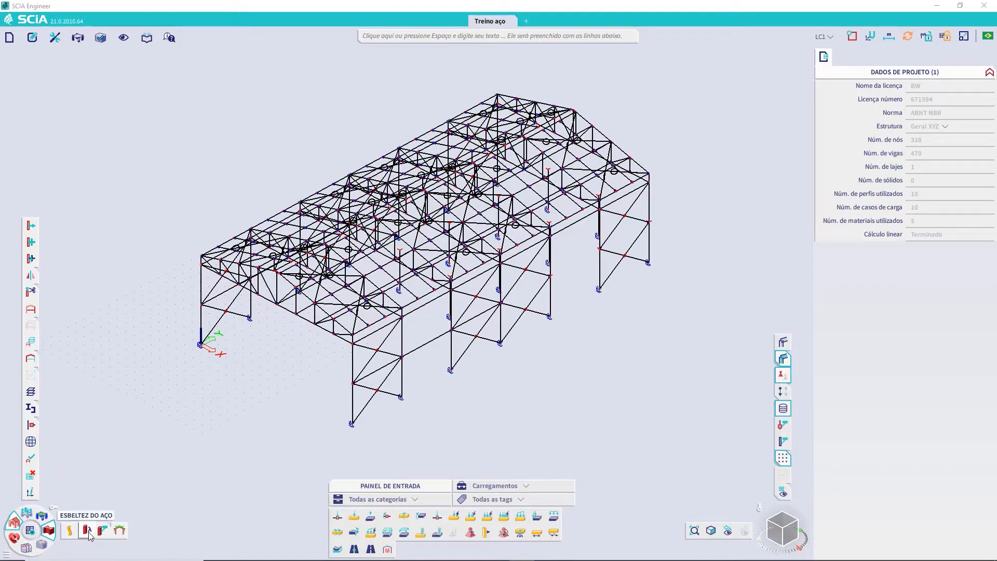
{"action": "left_click", "coordinate": [87, 531]}
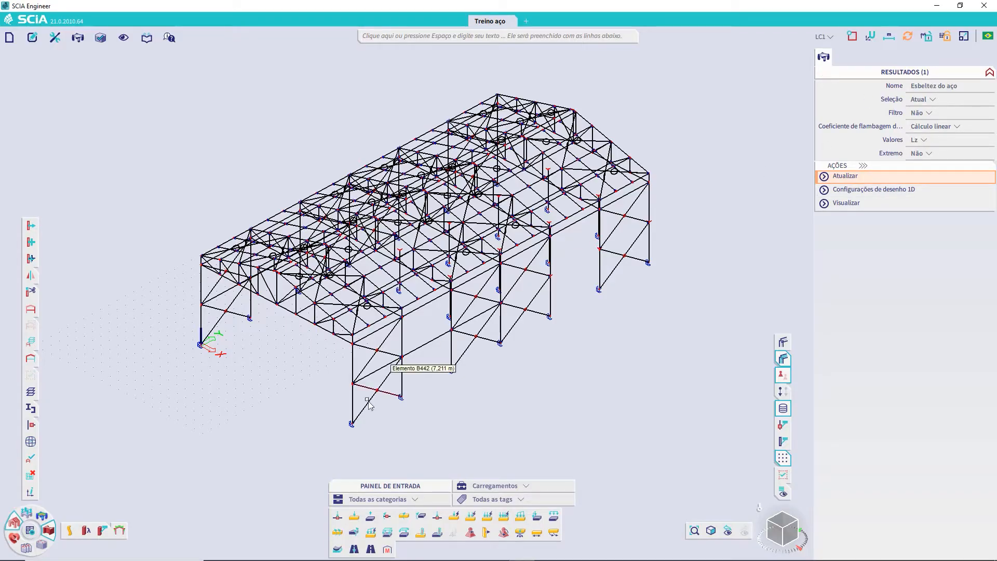
Select the lower front corner column B2 and open its buckling lengths settings for group BG1
{"action": "scroll", "coordinate": [359, 408], "scroll_direction": "up", "scroll_amount": 3}
{"action": "middle_click_drag", "start_coordinate": [383, 383], "coordinate": [390, 315]}
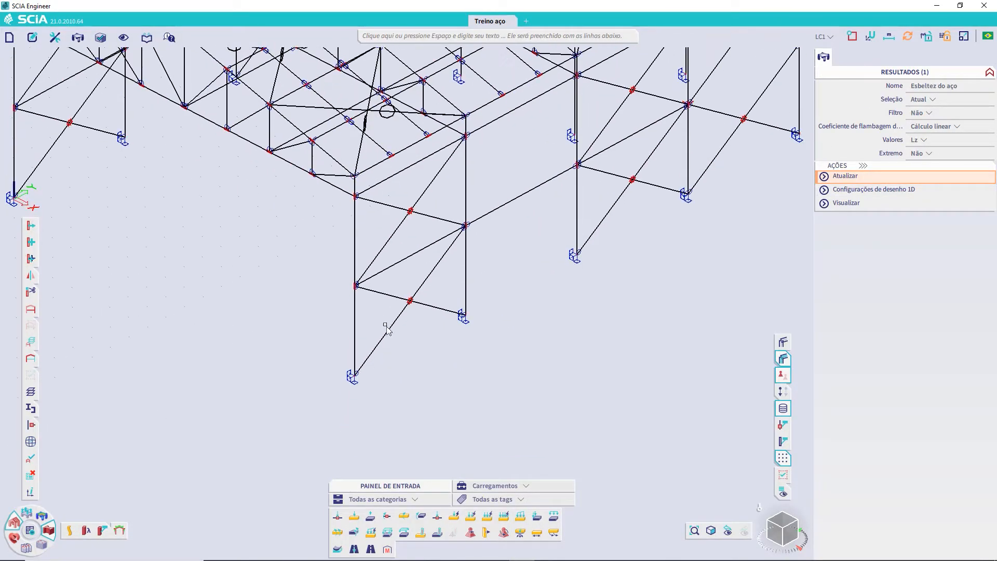
{"action": "left_click", "coordinate": [356, 329]}
{"action": "left_click", "coordinate": [847, 58]}
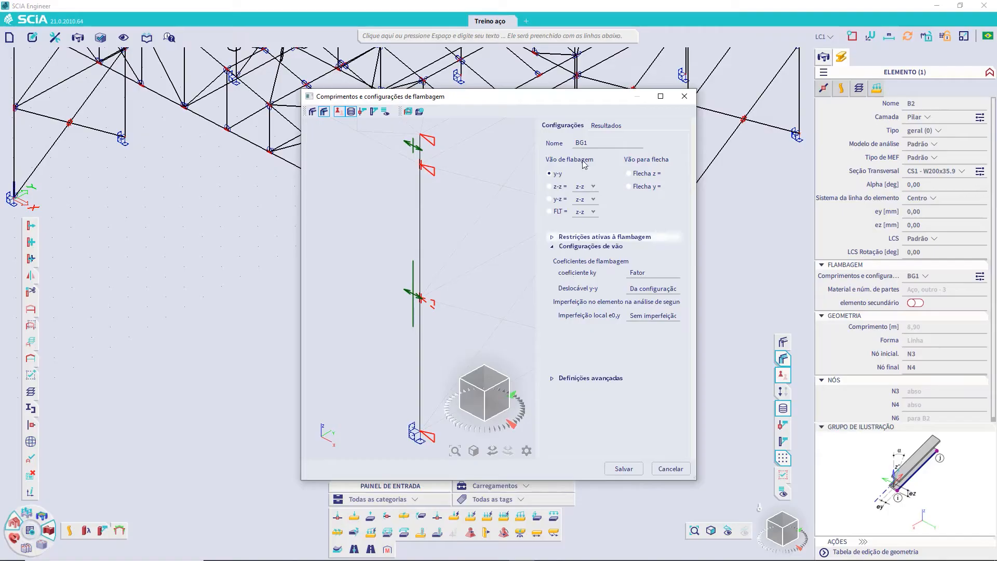
Examine the buckling lengths, coefficients and slenderness values in the buckling settings' results table, and close the settings without saving
{"action": "left_click", "coordinate": [606, 126]}
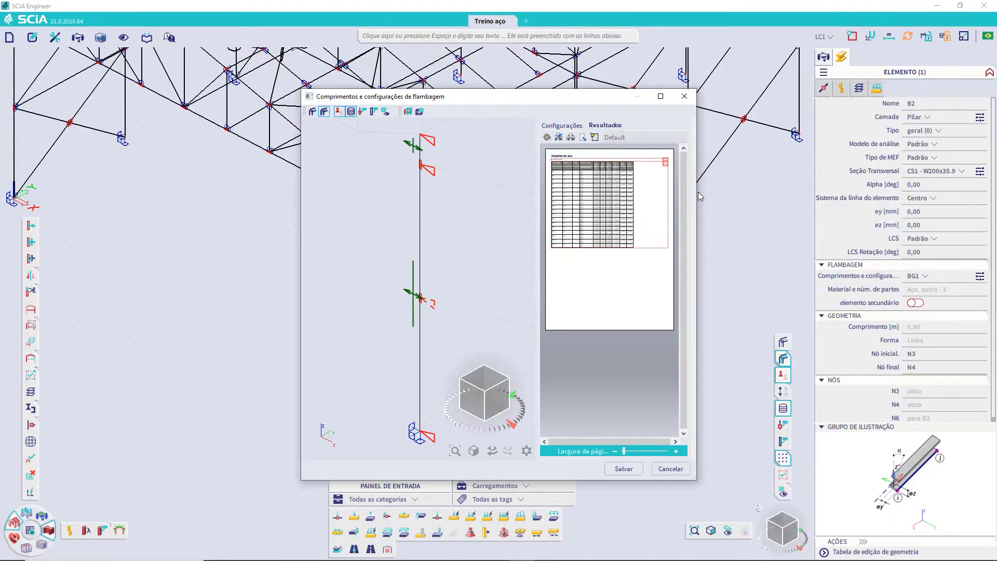
{"action": "left_click_drag", "start_coordinate": [699, 193], "coordinate": [913, 190]}
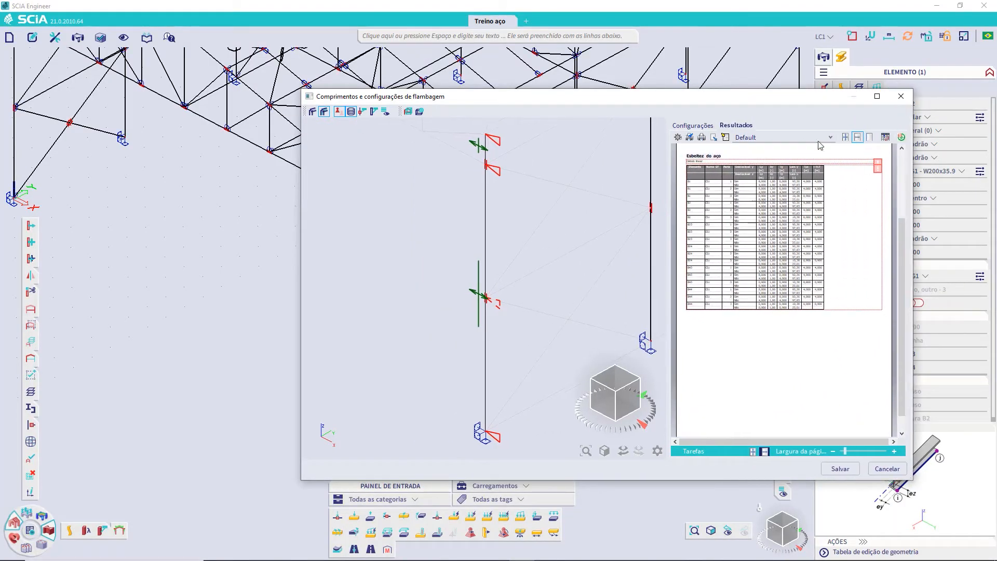
{"action": "left_click_drag", "start_coordinate": [765, 100], "coordinate": [580, 102]}
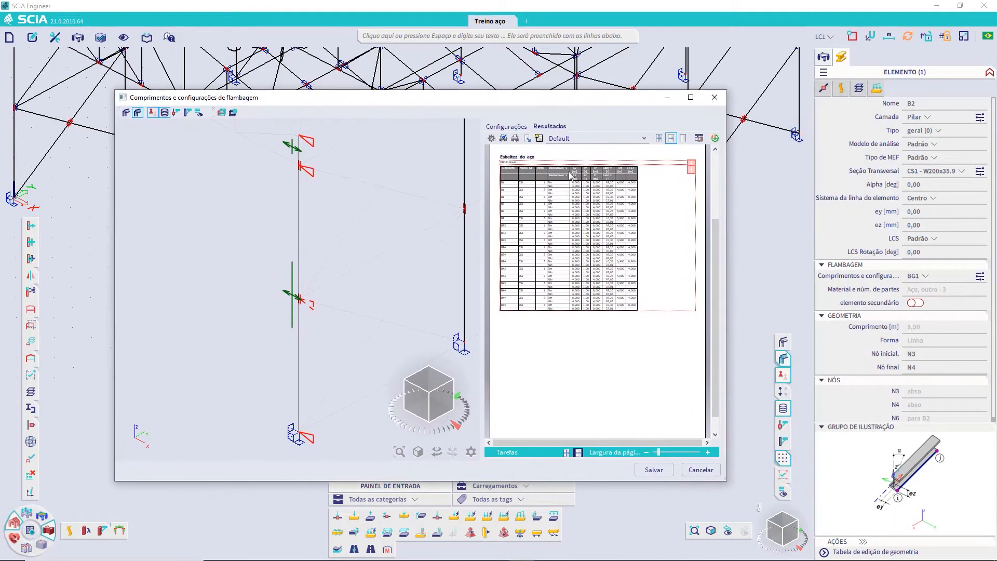
{"action": "left_click_drag", "start_coordinate": [658, 452], "coordinate": [678, 455]}
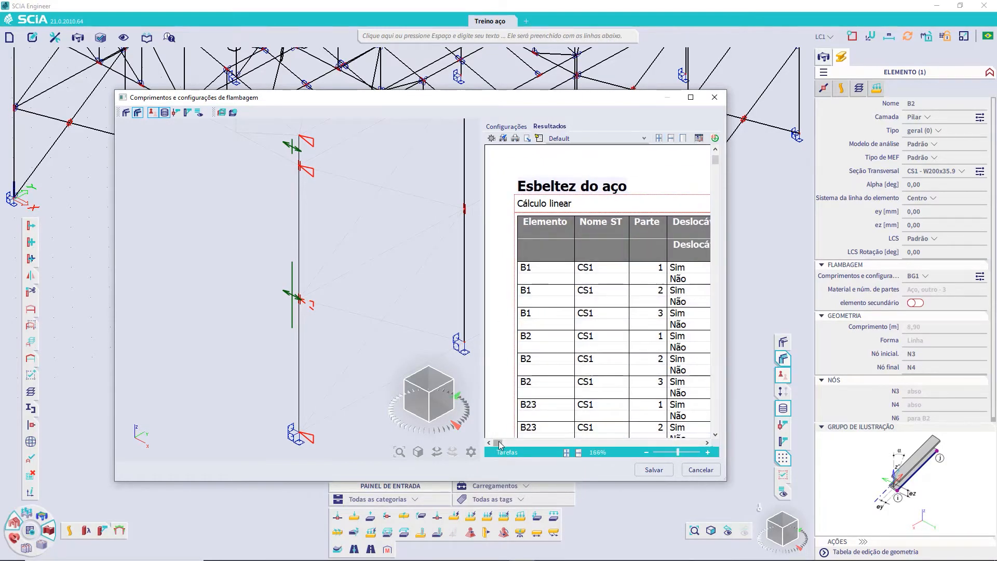
{"action": "left_click_drag", "start_coordinate": [500, 445], "coordinate": [591, 443]}
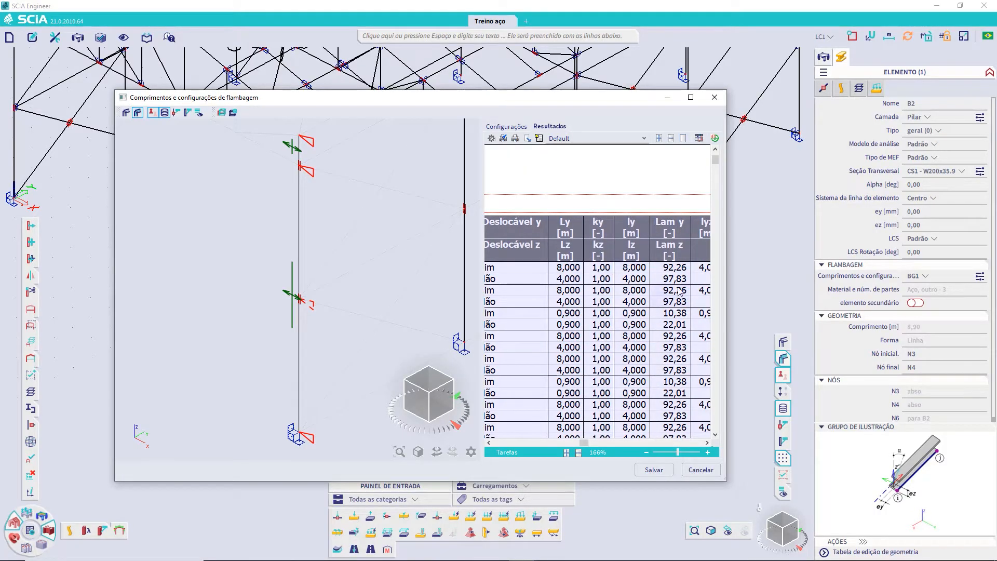
{"action": "left_click_drag", "start_coordinate": [591, 442], "coordinate": [628, 446]}
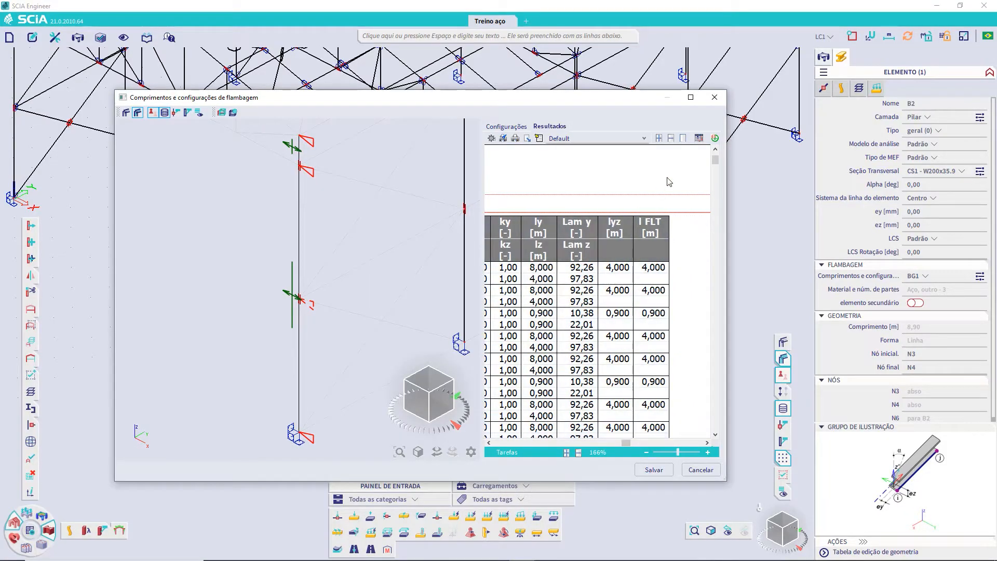
{"action": "left_click", "coordinate": [715, 97]}
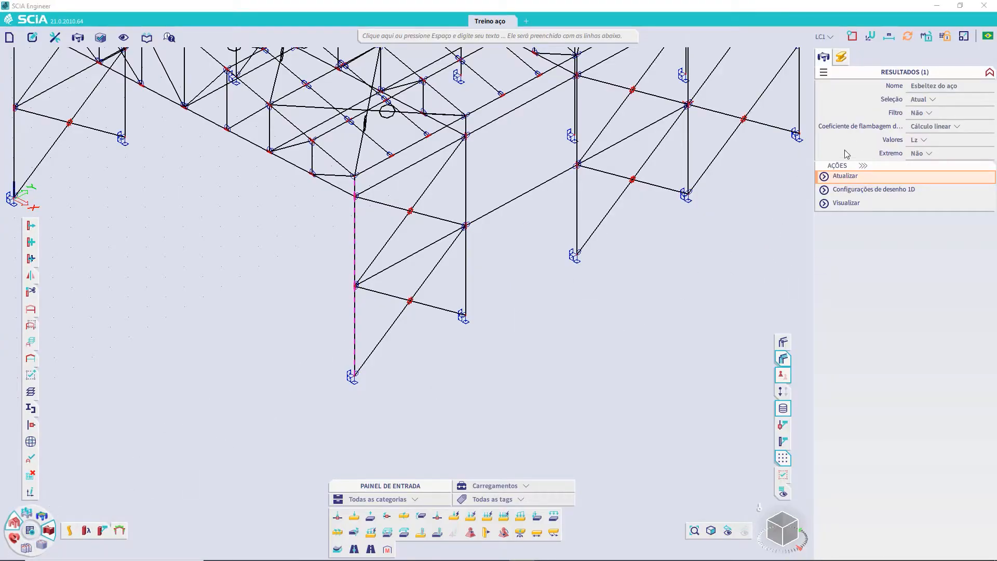
Display the buckling coefficient ky and then kz on the selected column, refreshing the slenderness results for each
{"action": "left_click", "coordinate": [928, 142]}
{"action": "left_click", "coordinate": [923, 163]}
{"action": "left_click", "coordinate": [843, 178]}
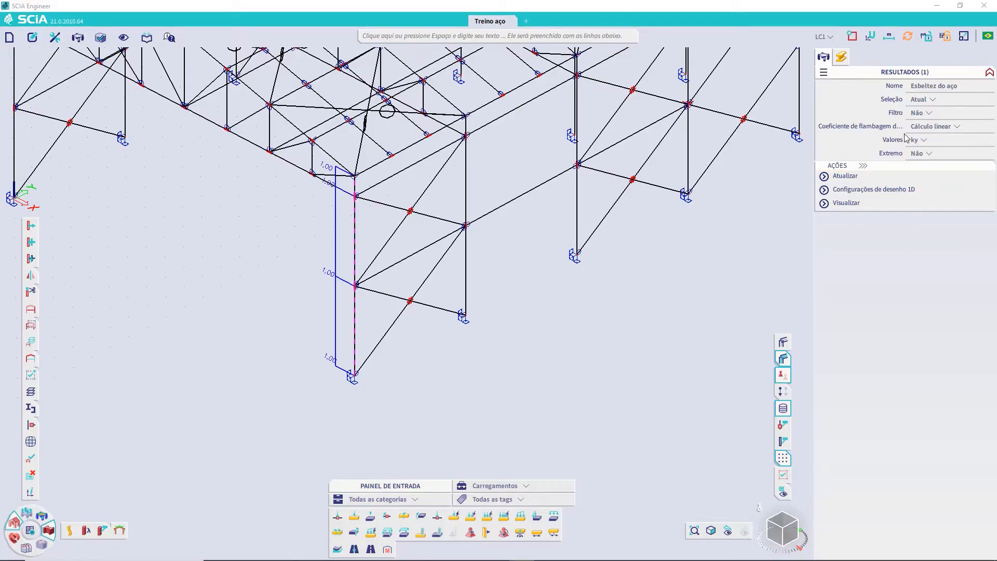
{"action": "left_click", "coordinate": [929, 142]}
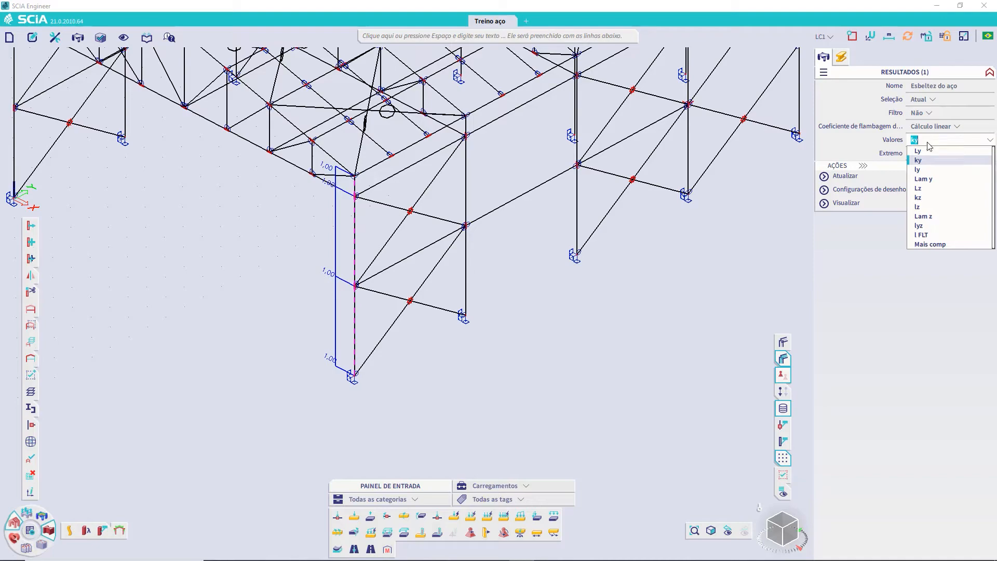
{"action": "left_click", "coordinate": [910, 197]}
{"action": "left_click", "coordinate": [845, 177]}
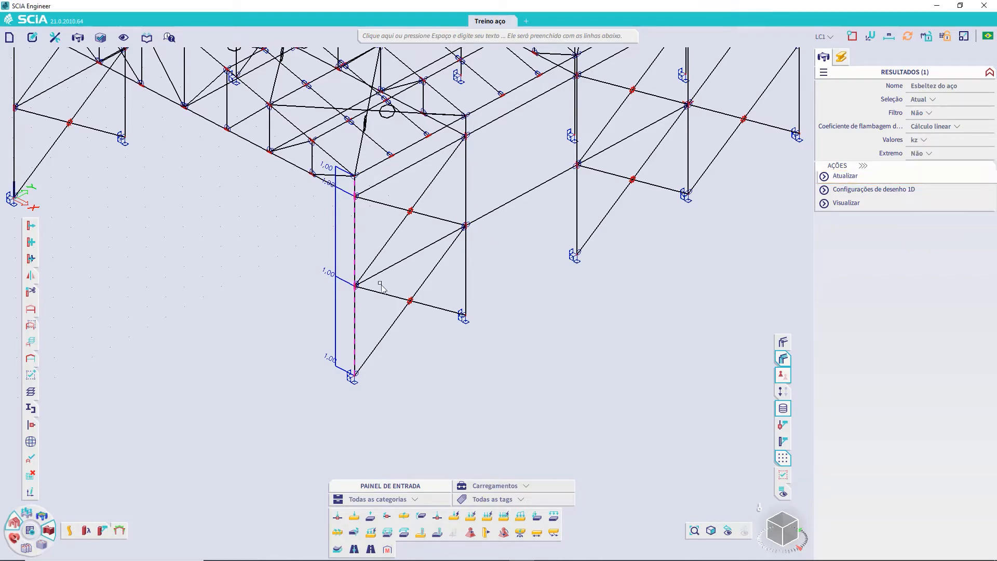
Preview the steel slenderness report table for the selected column and close it
{"action": "left_click", "coordinate": [845, 203]}
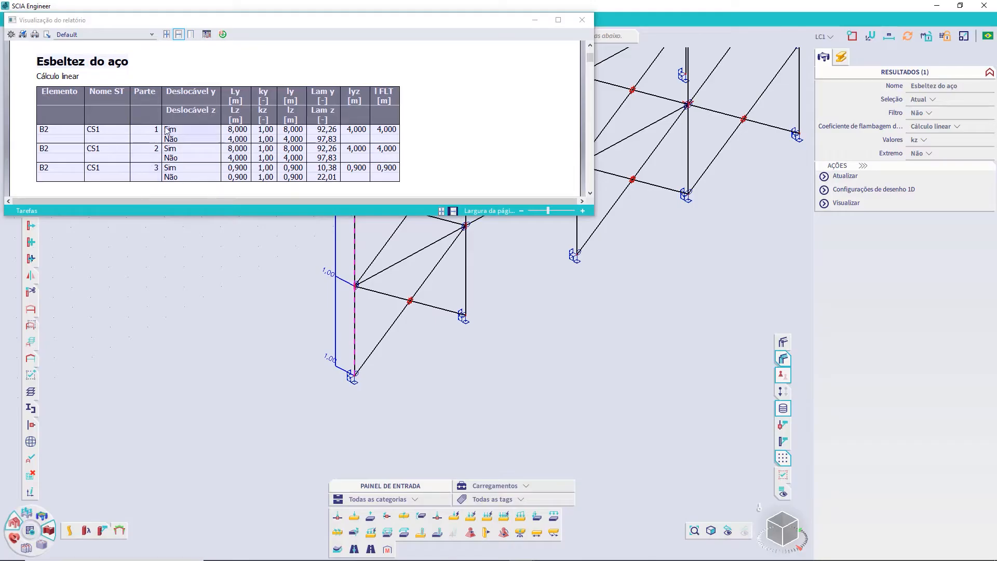
{"action": "left_click", "coordinate": [582, 20]}
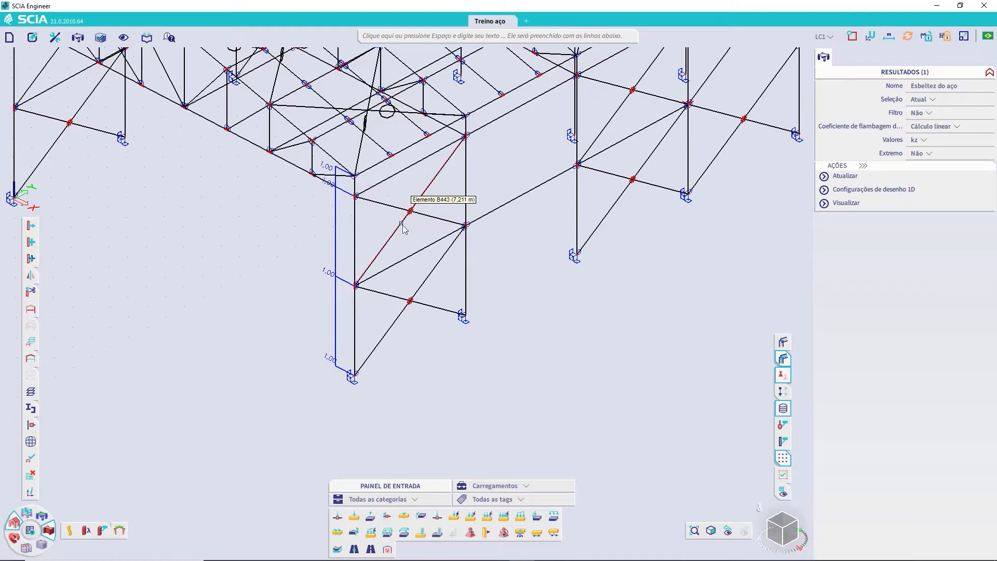
Assign steel member data to column B24 with a stiffener spacing of 400 mm and a tension reduction factor Ct of 1
{"action": "left_click", "coordinate": [102, 531]}
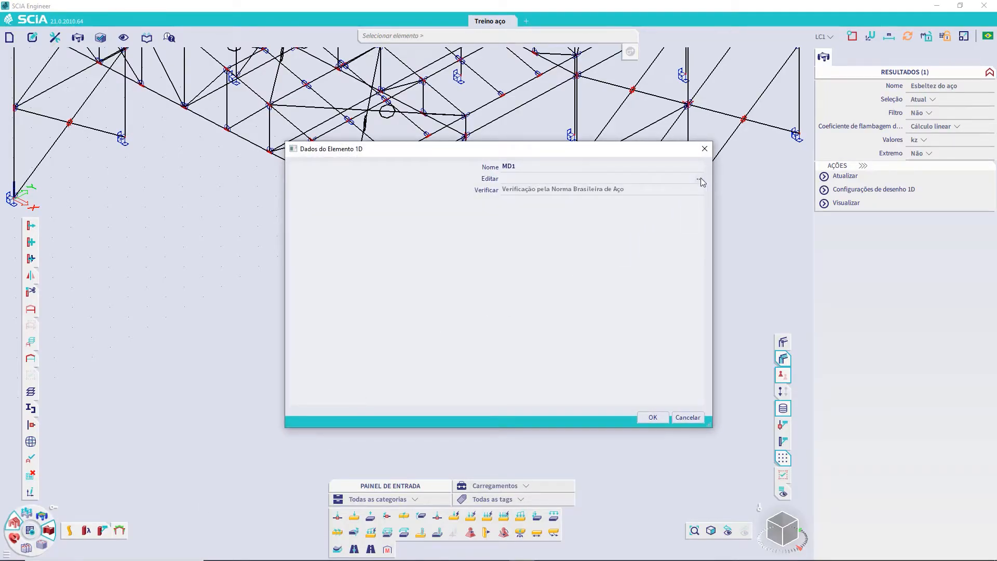
{"action": "left_click", "coordinate": [700, 179]}
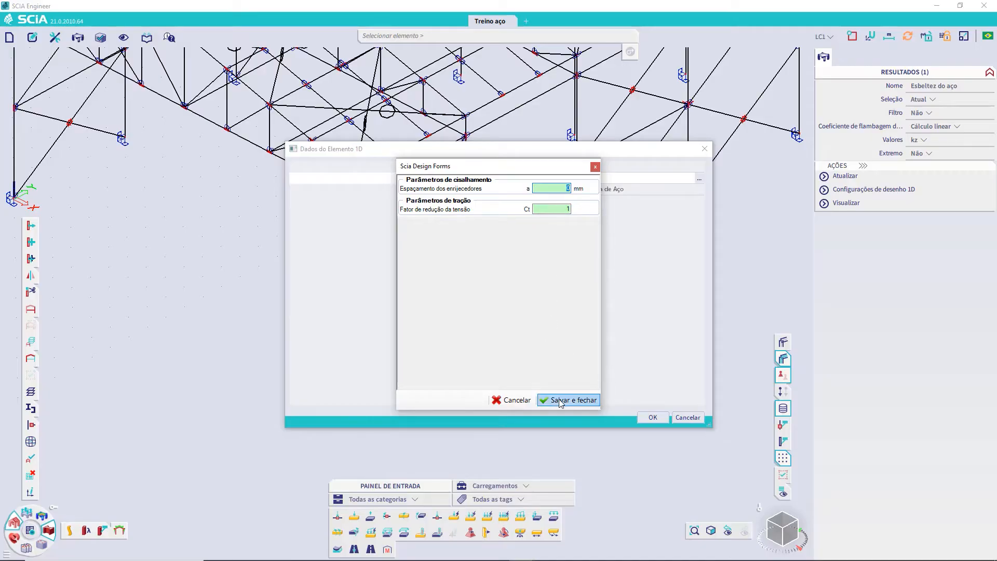
{"action": "left_click", "coordinate": [565, 208]}
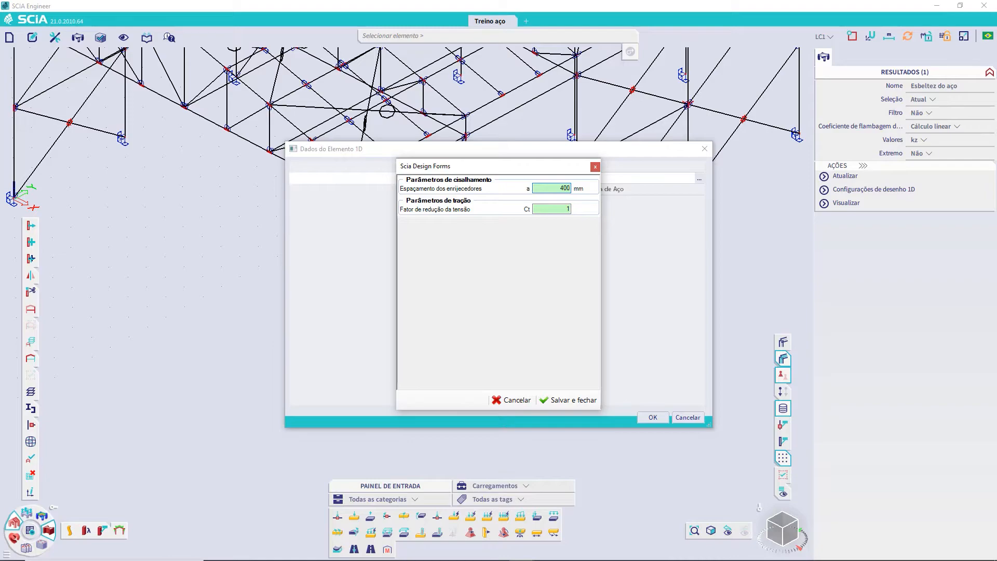
{"action": "left_click", "coordinate": [573, 400]}
{"action": "left_click", "coordinate": [653, 417]}
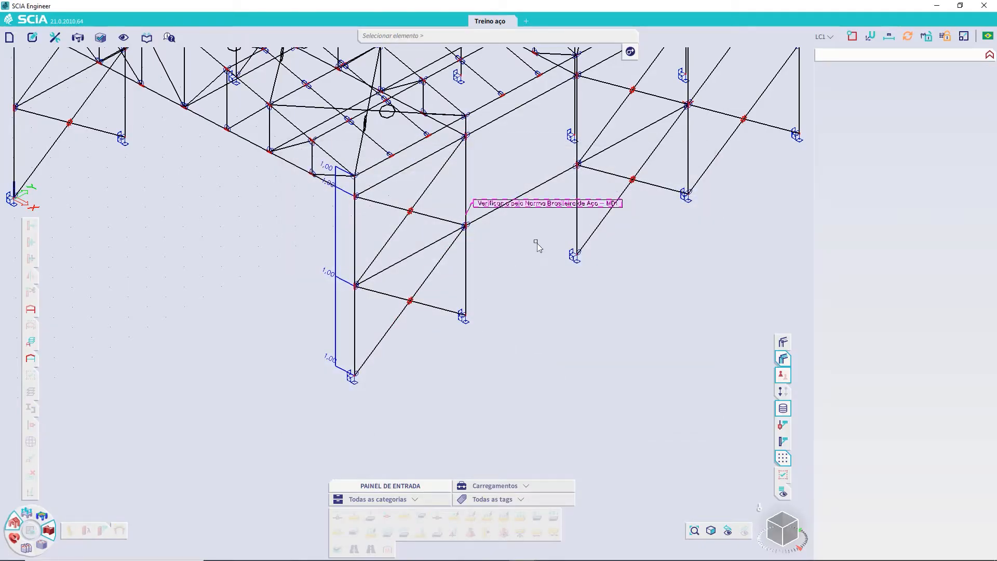
Close the steel slenderness results and clear their diagram from the corner column
{"action": "scroll", "coordinate": [467, 281], "scroll_direction": "down", "scroll_amount": 1}
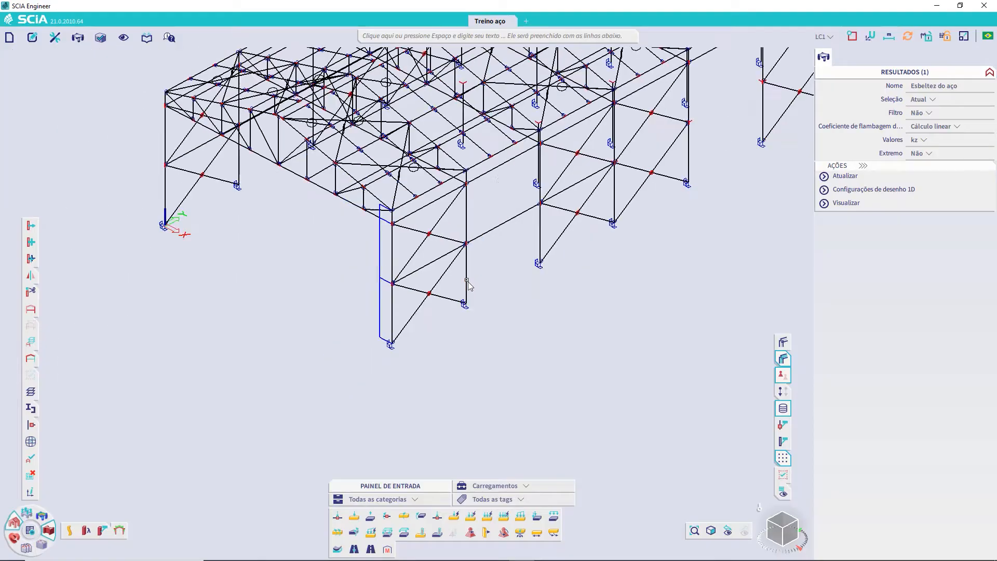
{"action": "scroll", "coordinate": [468, 280], "scroll_direction": "up", "scroll_amount": 1}
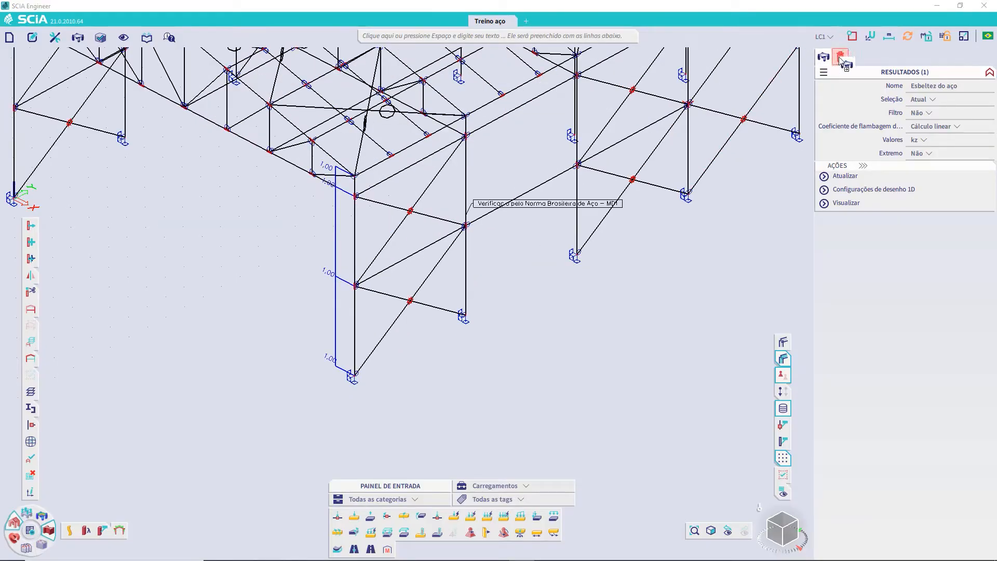
{"action": "left_click", "coordinate": [841, 58]}
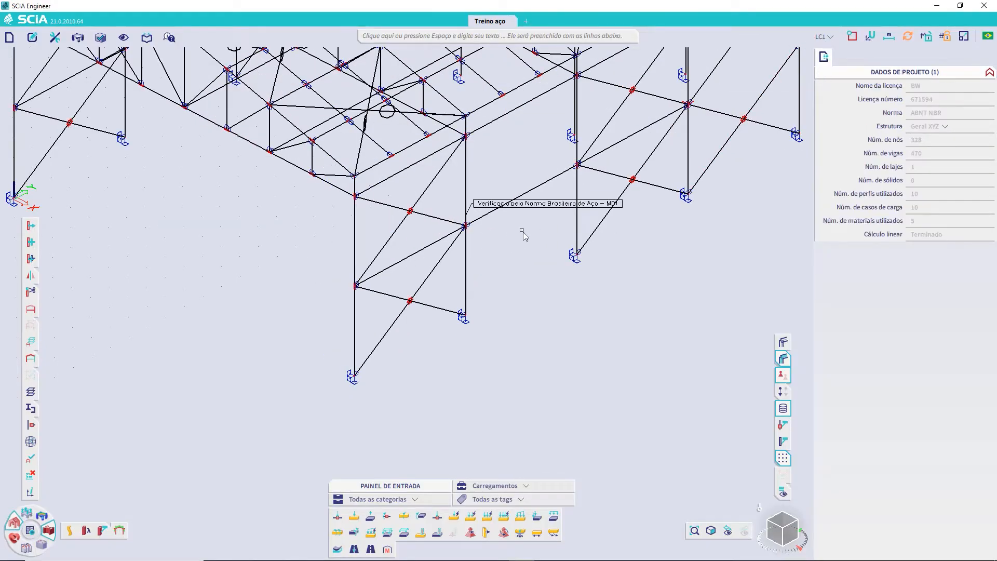
Reopen the MD1 member data on column B24 to check its stiffener spacing and tension reduction parameters
{"action": "scroll", "coordinate": [517, 234], "scroll_direction": "up", "scroll_amount": 2}
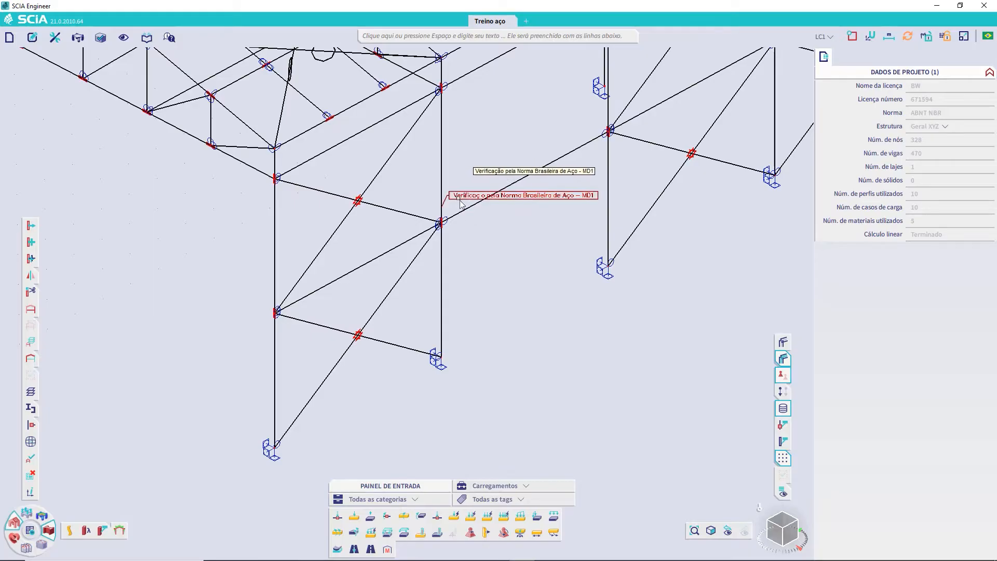
{"action": "right_click", "coordinate": [467, 203]}
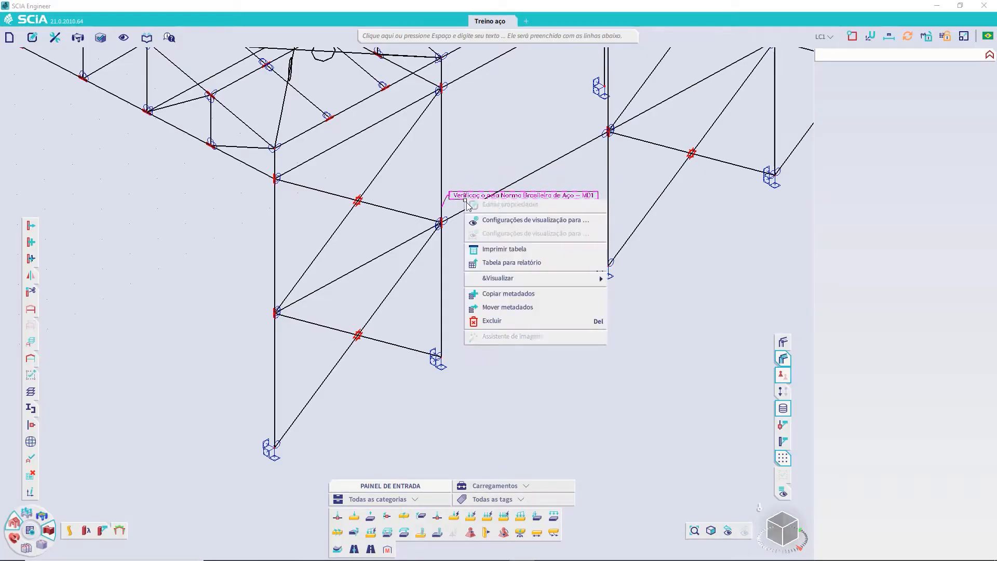
{"action": "left_click", "coordinate": [493, 205]}
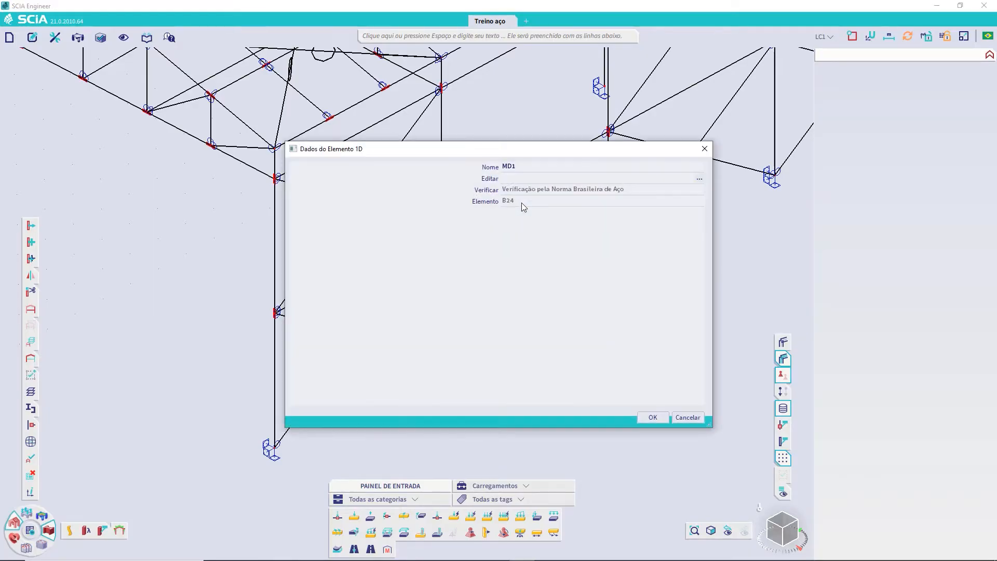
{"action": "left_click", "coordinate": [700, 179]}
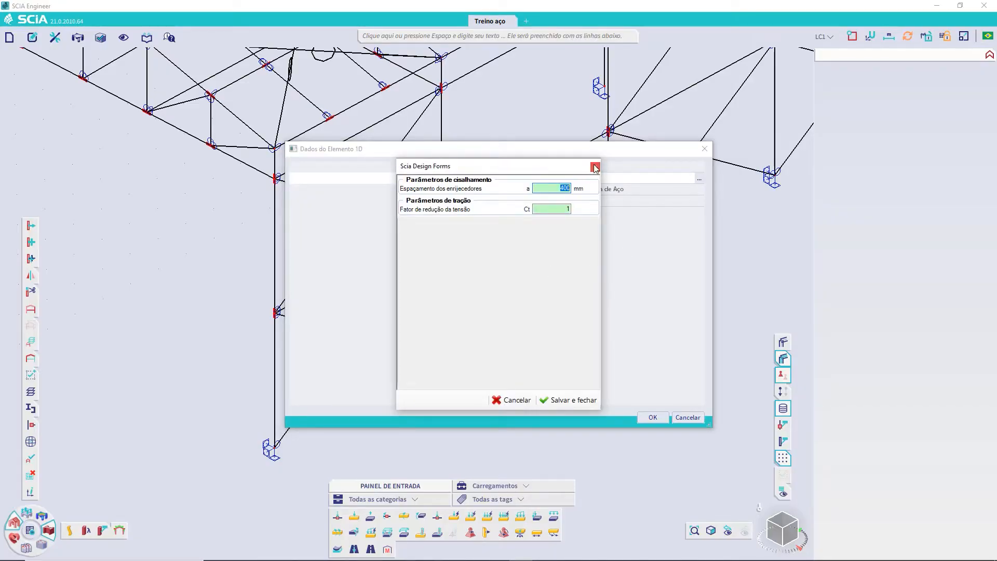
Close the MD1 member data without changes and delete it from column B24
{"action": "left_click", "coordinate": [595, 167]}
{"action": "left_click", "coordinate": [705, 148]}
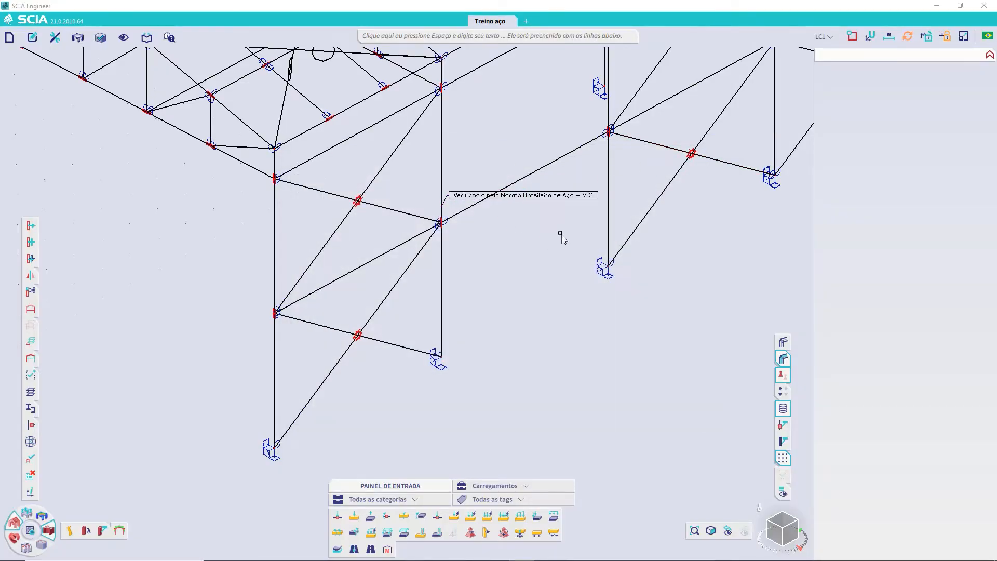
{"action": "left_click_drag", "start_coordinate": [561, 228], "coordinate": [546, 186]}
{"action": "key", "text": "Delete"}
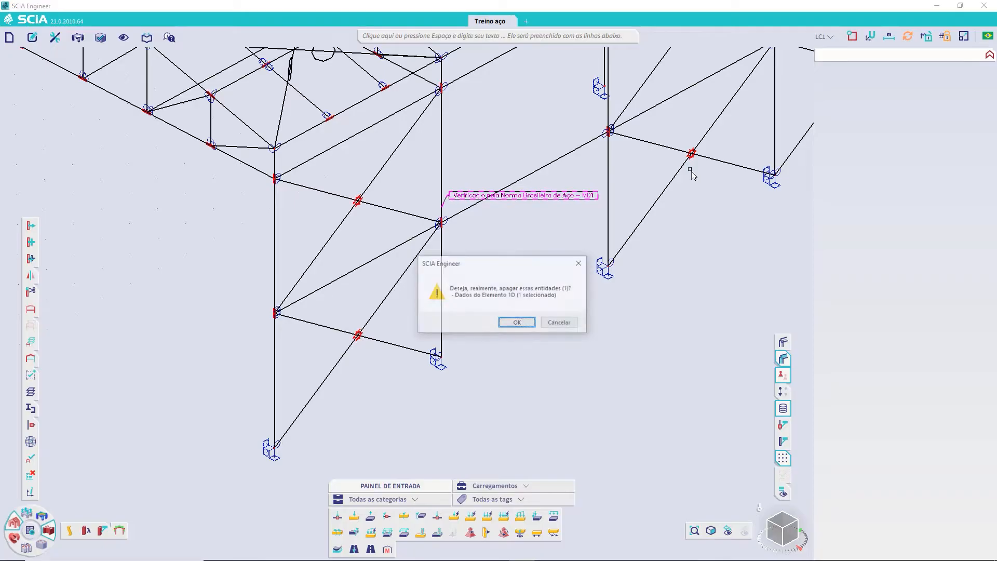
{"action": "key", "text": "Return"}
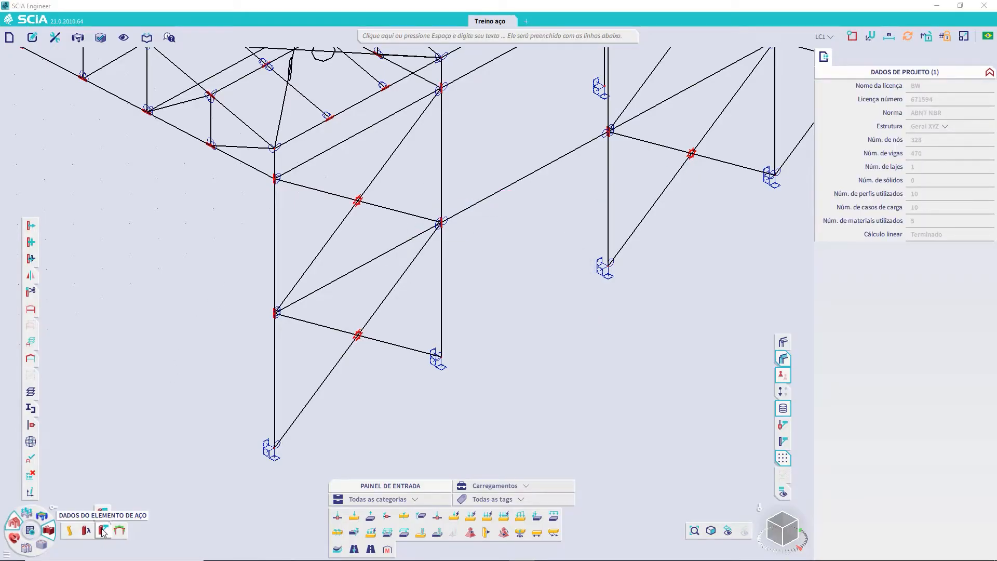
Add a steel FLT restraint at position -z and relative position x 0,5 to the horizontal beam B436 between the two braced bays
{"action": "left_click", "coordinate": [403, 37]}
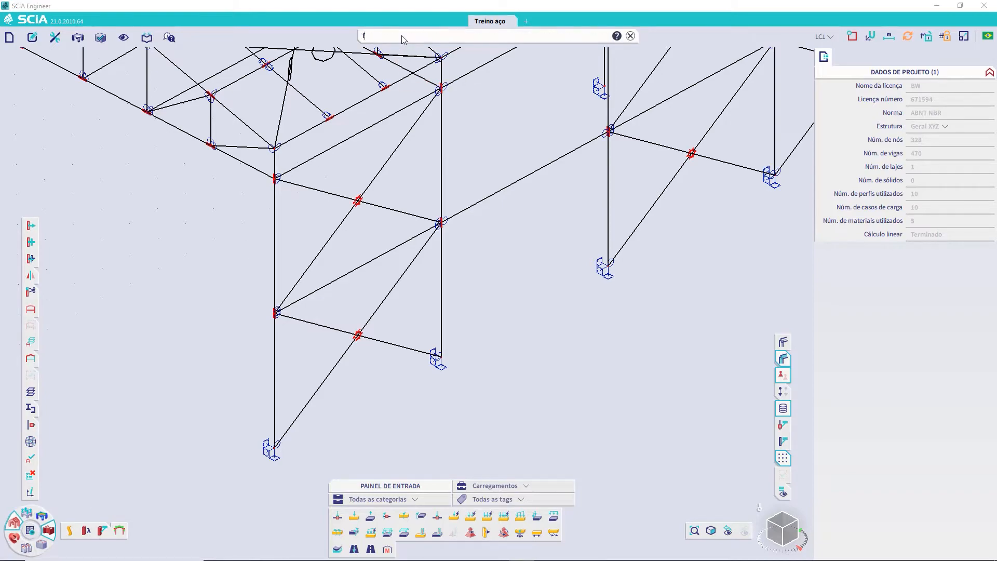
{"action": "type", "text": "flt"}
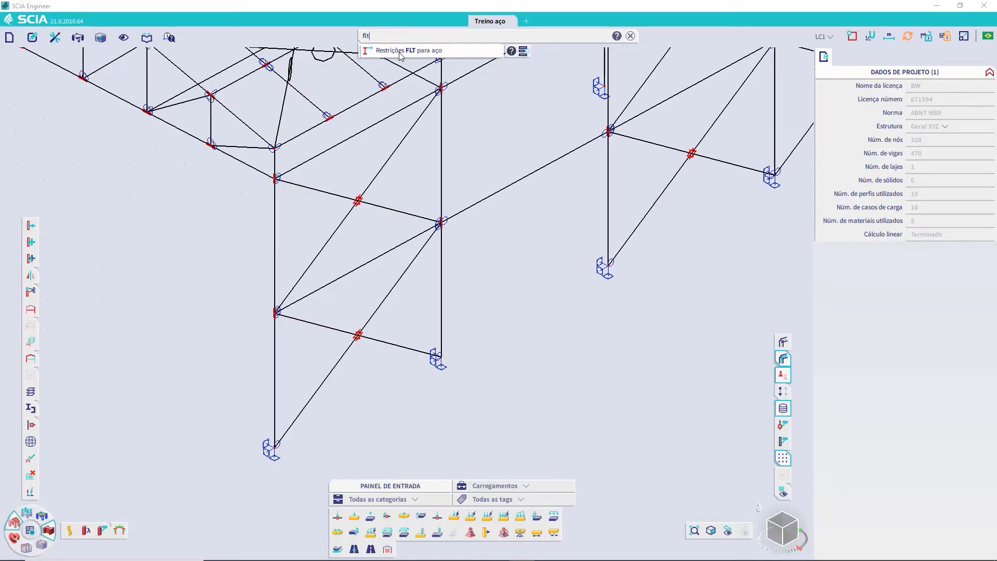
{"action": "left_click_drag", "start_coordinate": [400, 55], "coordinate": [103, 531]}
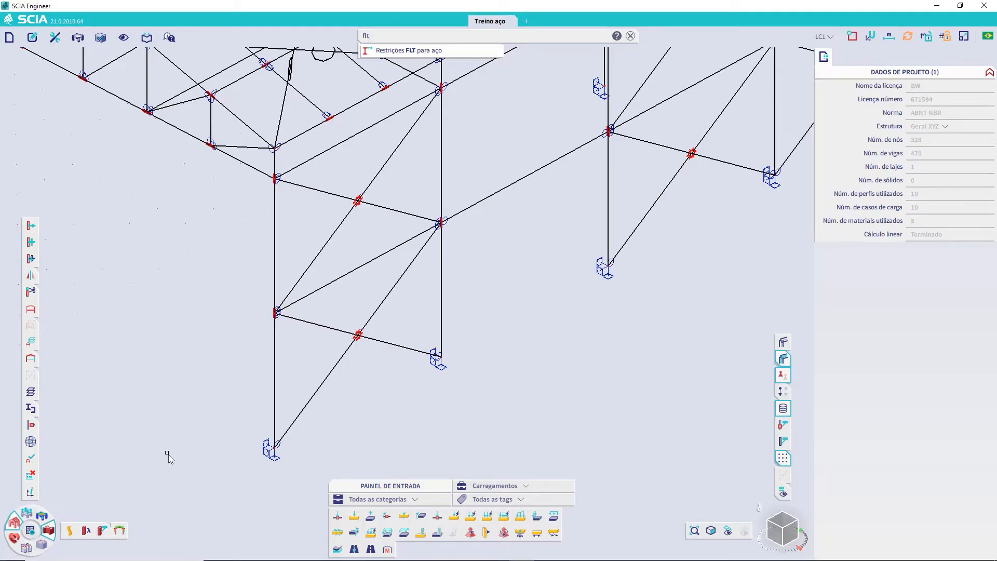
{"action": "mouse_move", "coordinate": [105, 531]}
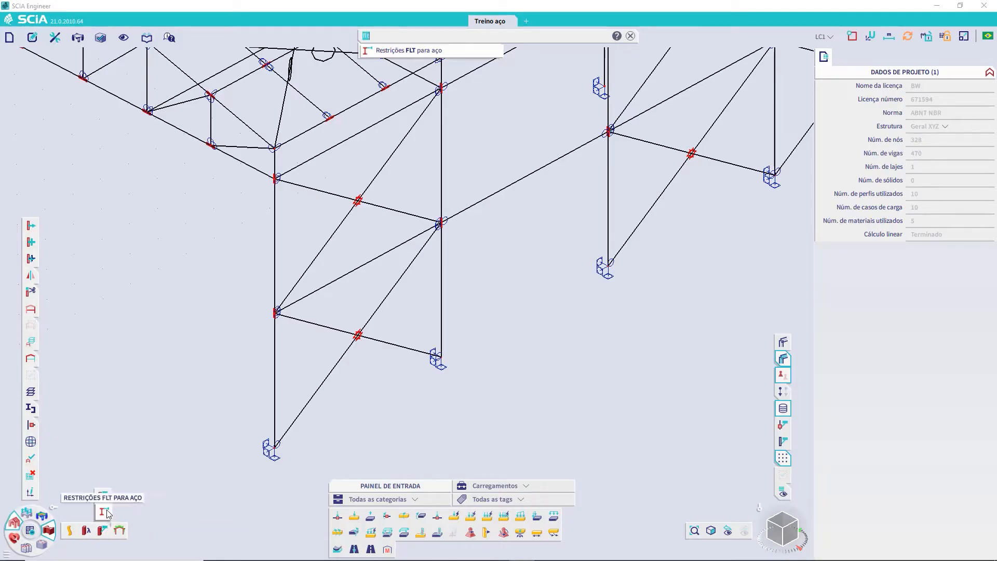
{"action": "left_click", "coordinate": [103, 513]}
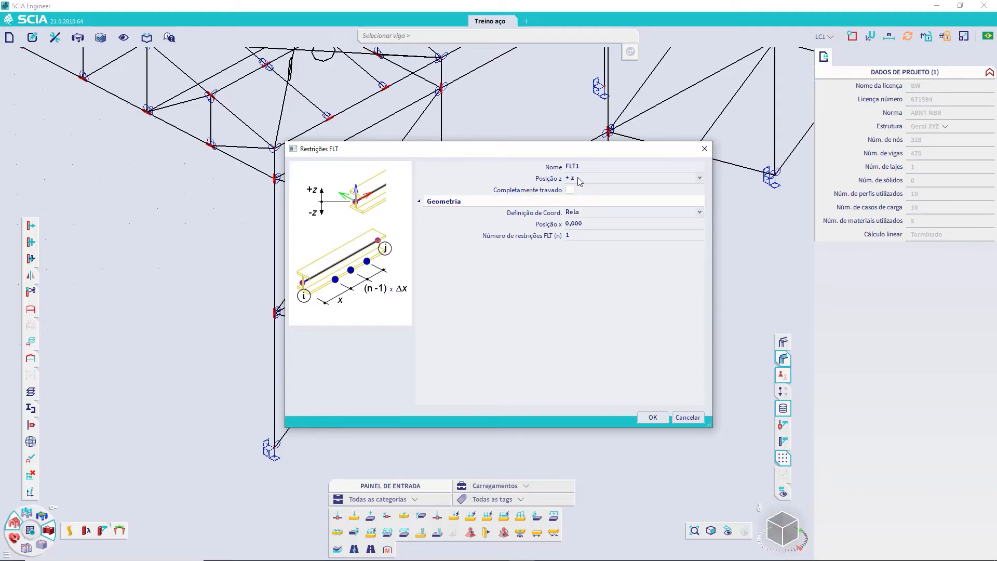
{"action": "left_click", "coordinate": [580, 178]}
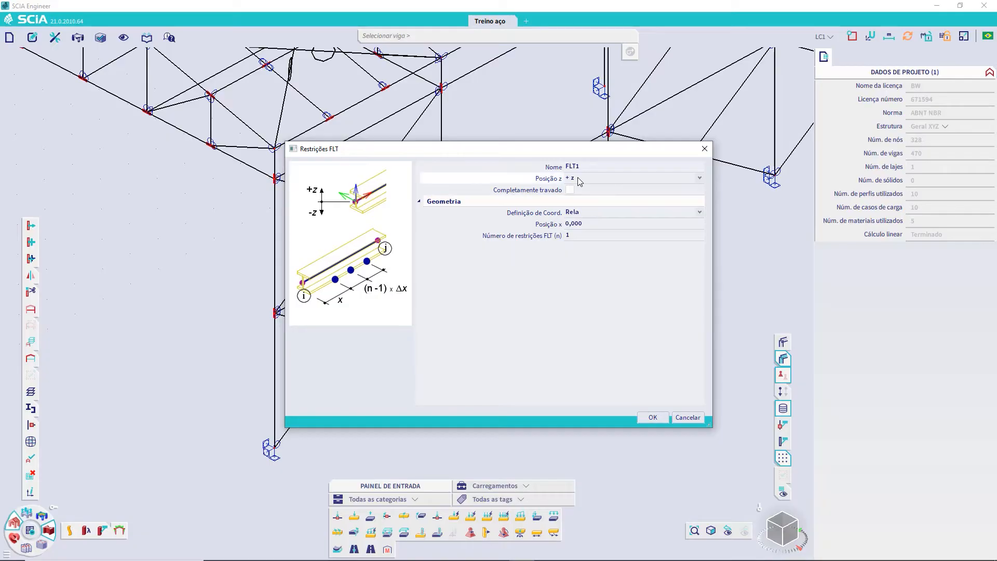
{"action": "left_click", "coordinate": [575, 200]}
{"action": "left_click_drag", "start_coordinate": [553, 154], "coordinate": [525, 192]}
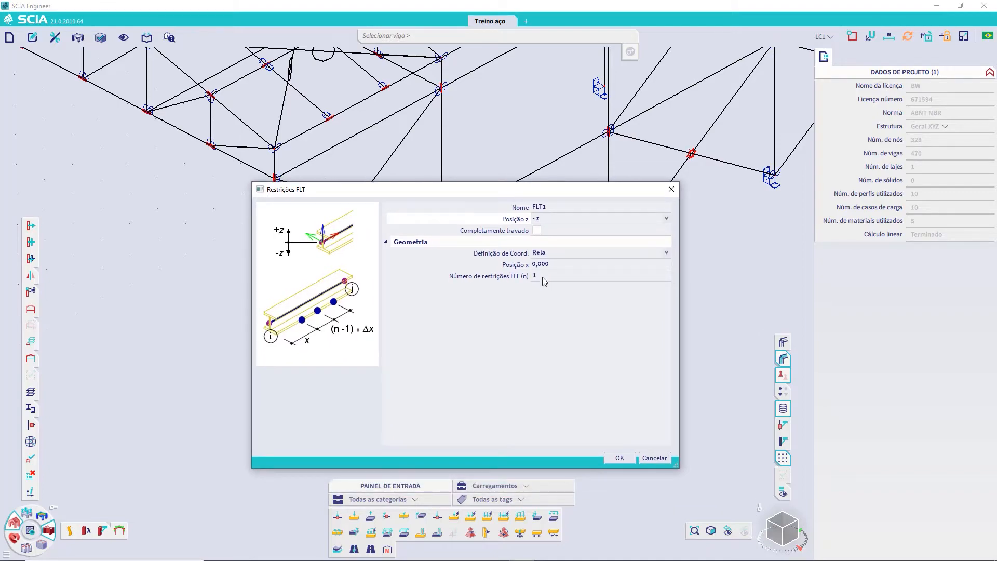
{"action": "left_click", "coordinate": [554, 264]}
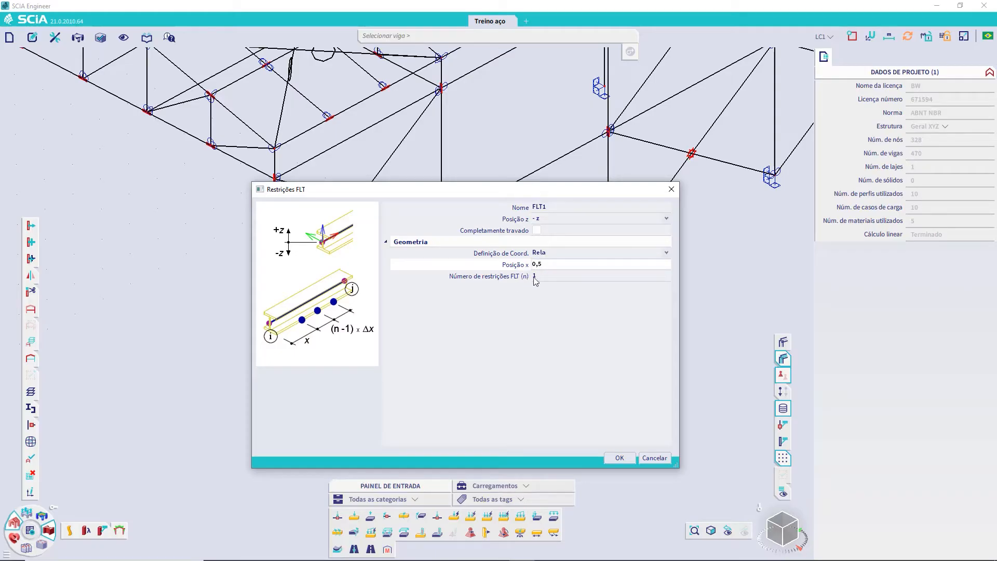
{"action": "left_click", "coordinate": [627, 453]}
{"action": "left_click", "coordinate": [516, 180]}
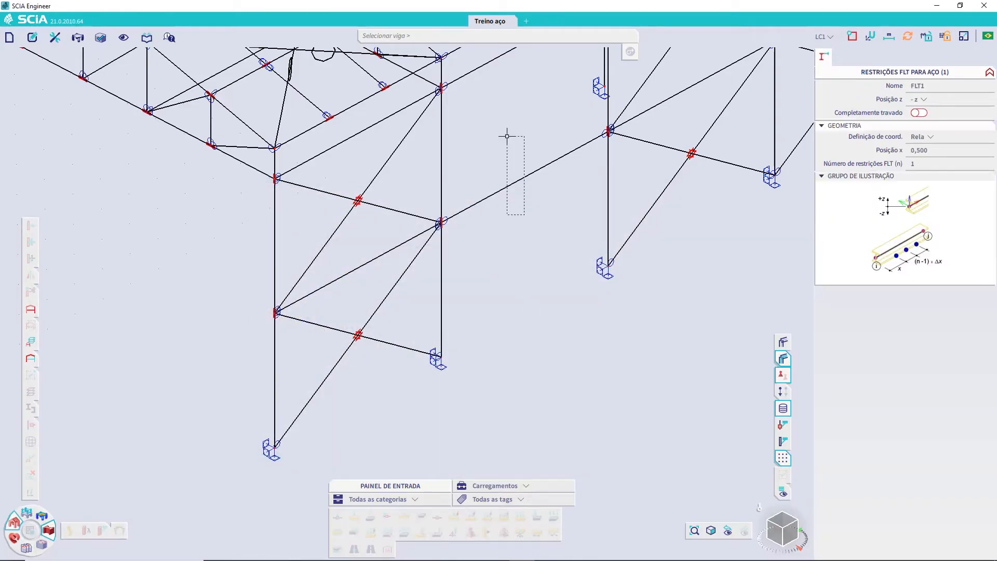
{"action": "key", "text": "Escape"}
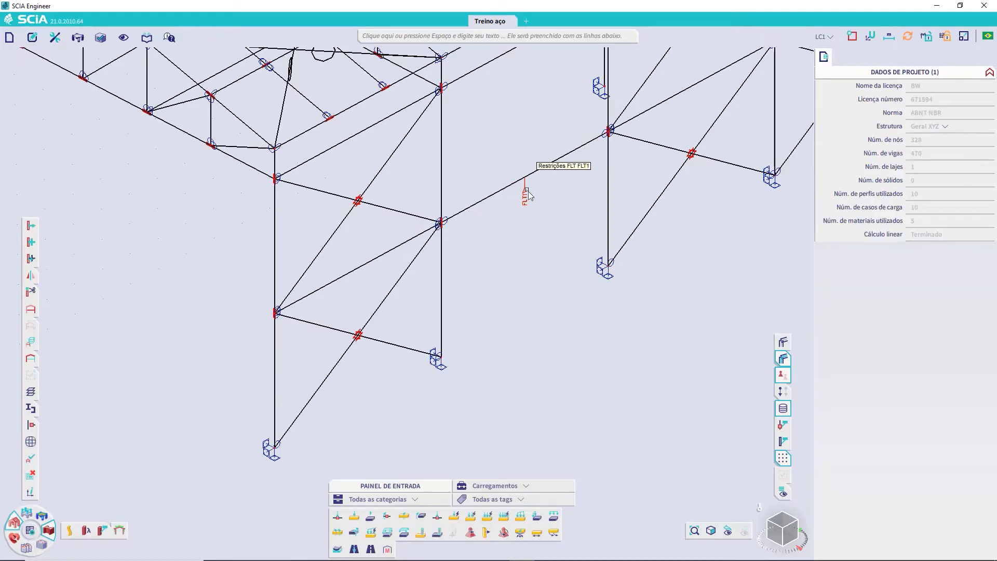
Set the number of restraints of FLT1 on the horizontal beam to 5
{"action": "left_click", "coordinate": [530, 193]}
{"action": "left_click", "coordinate": [928, 196]}
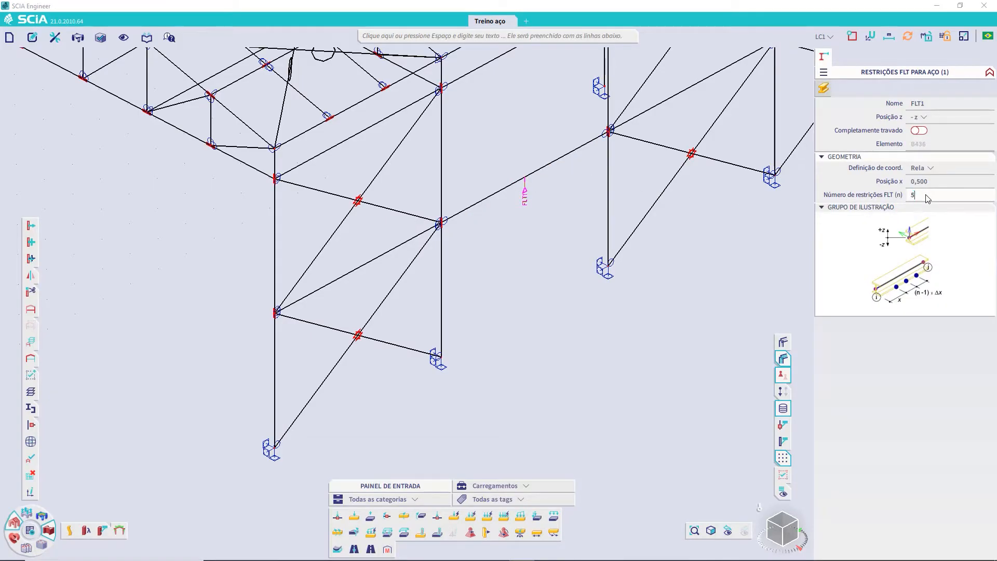
{"action": "type", "text": "5"}
{"action": "key", "text": "Return"}
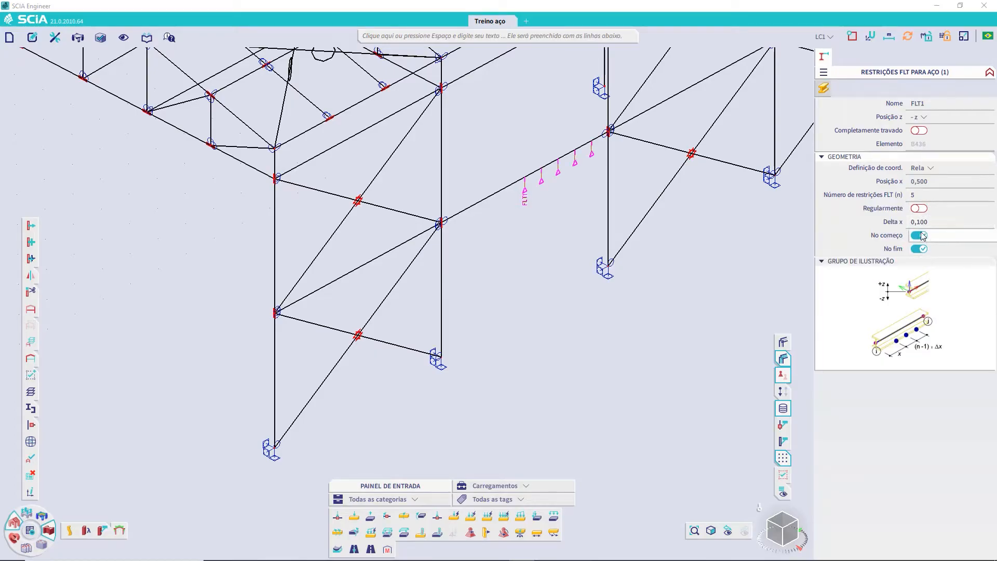
Distribute the FLT1 restraints regularly from position x 0, without restraints at the beginning and end of the beam
{"action": "left_click", "coordinate": [918, 212]}
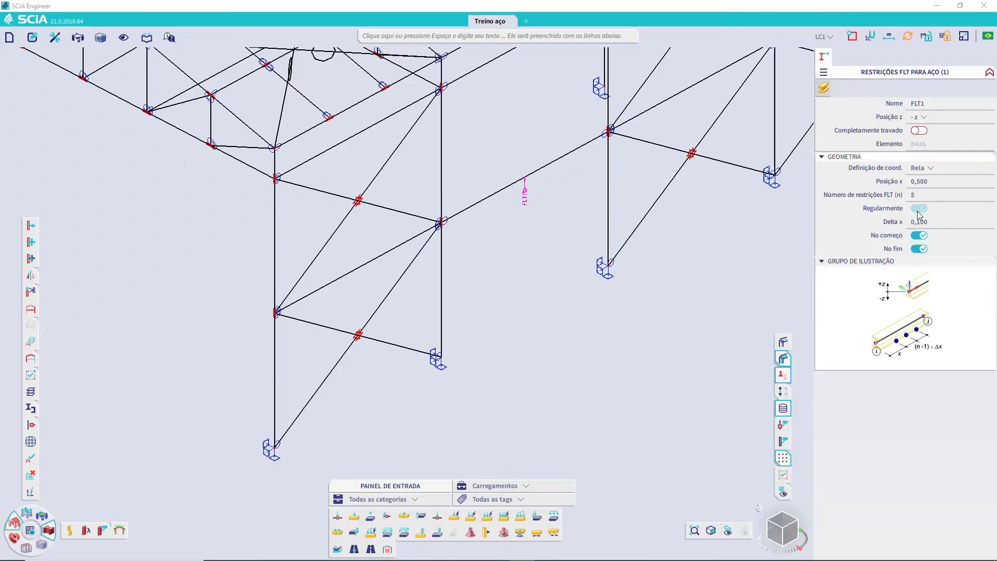
{"action": "left_click", "coordinate": [920, 237]}
{"action": "left_click", "coordinate": [921, 247]}
{"action": "left_click", "coordinate": [924, 182]}
{"action": "type", "text": "0"}
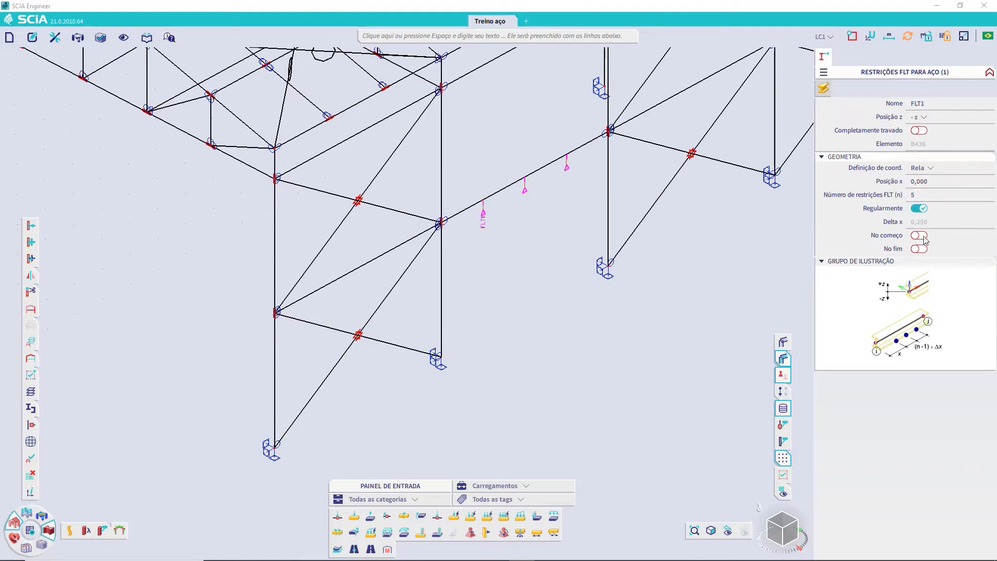
{"action": "left_click", "coordinate": [930, 171]}
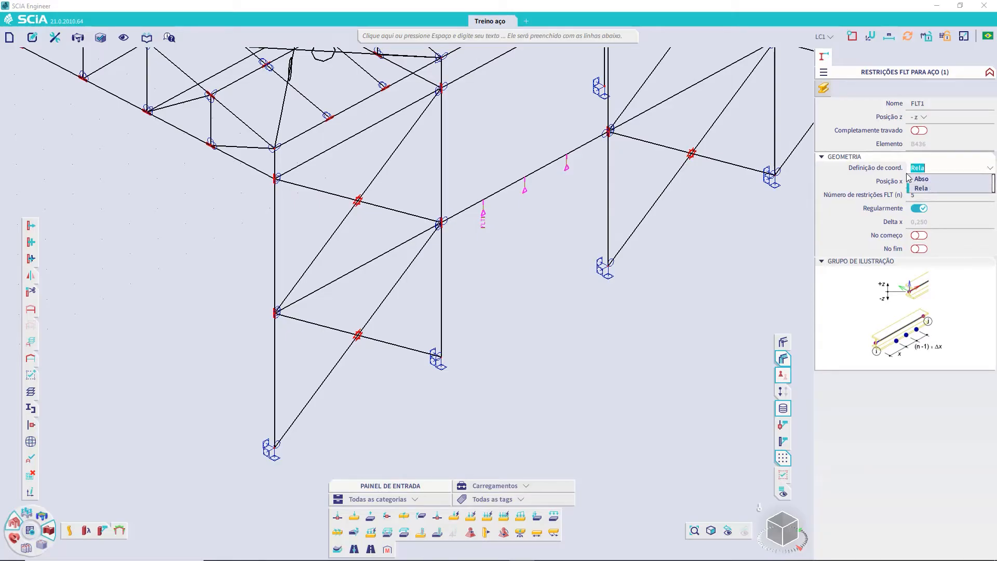
{"action": "left_click", "coordinate": [838, 176]}
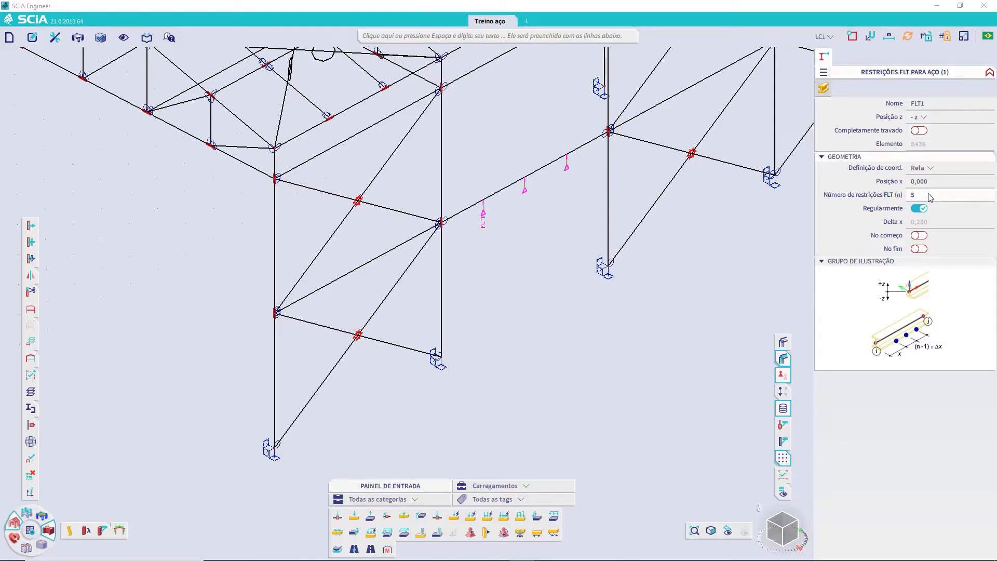
Set the FLT1 restraint to completely braced (Completamente travado) and deselect it
{"action": "left_click", "coordinate": [918, 134]}
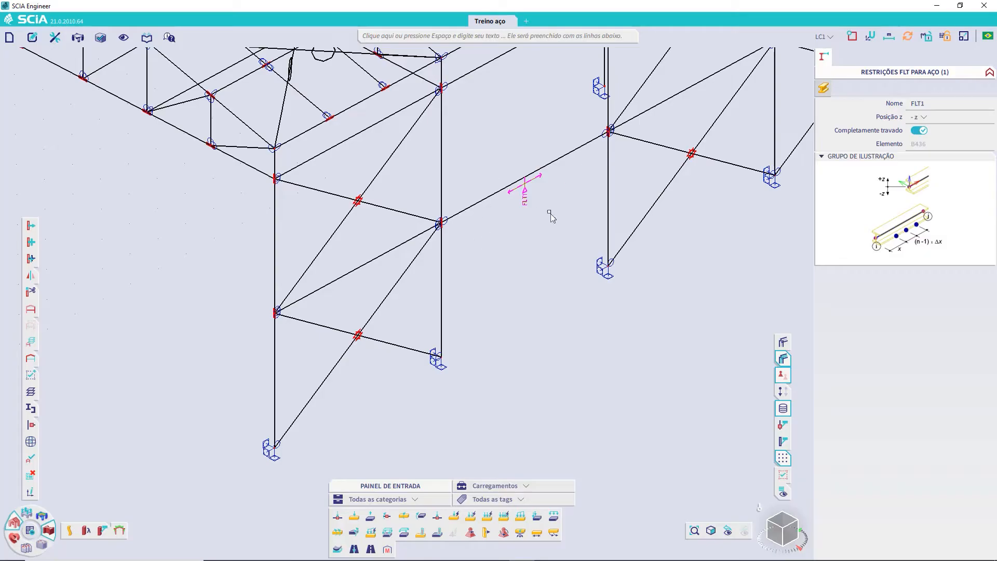
{"action": "middle_click_drag", "start_coordinate": [563, 205], "coordinate": [531, 250]}
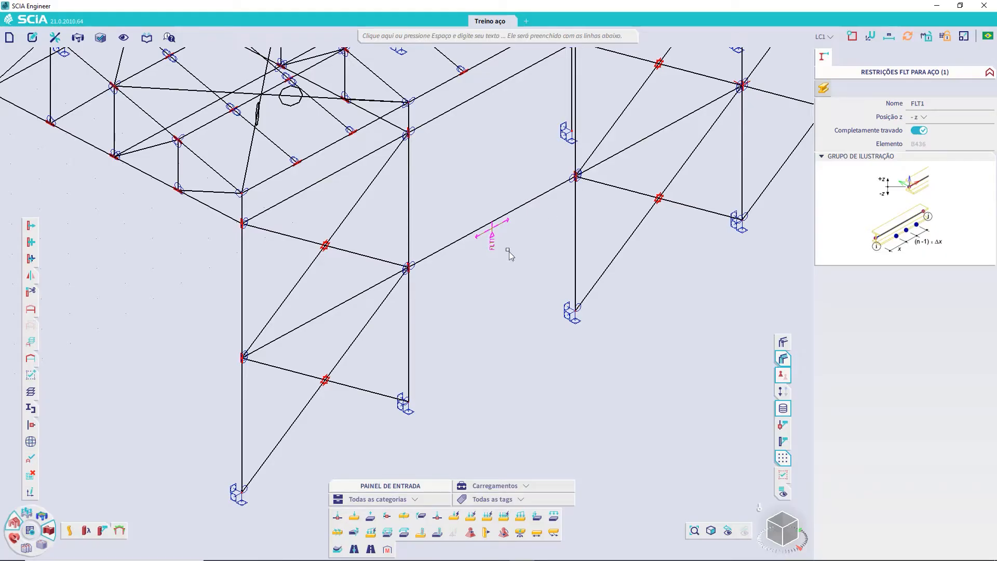
{"action": "key", "text": "Escape"}
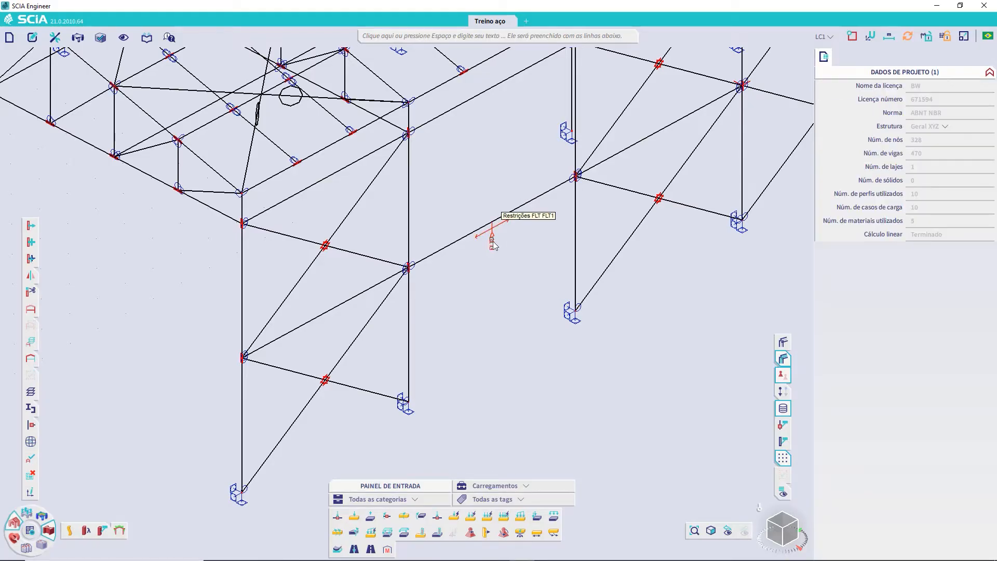
Delete the FLT1 restraint from the horizontal beam
{"action": "left_click", "coordinate": [493, 241]}
{"action": "key", "text": "Delete"}
{"action": "key", "text": "Return"}
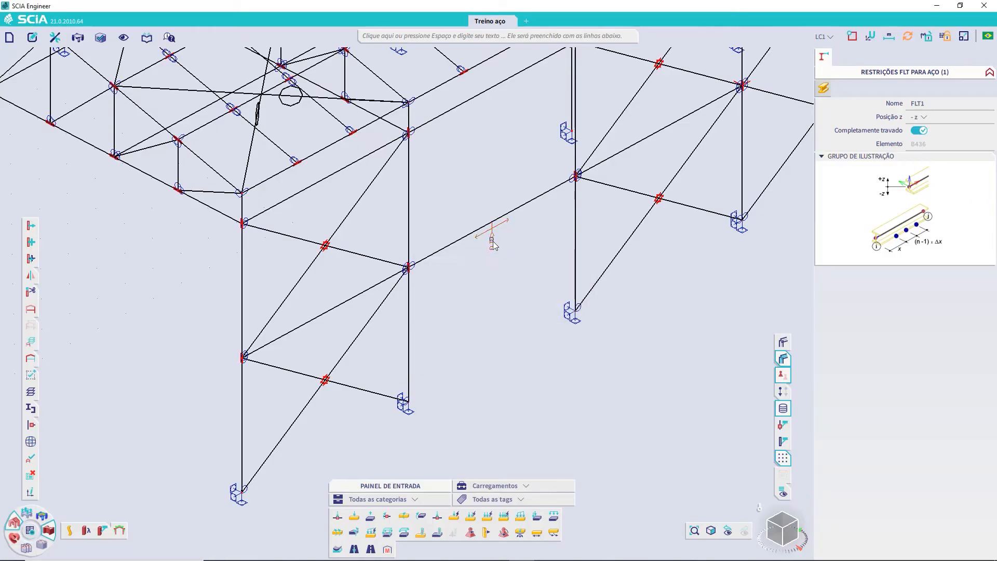
Run the Brazilian steel code check on all members with load type Classes and class ELU - Aço
{"action": "mouse_move", "coordinate": [103, 530]}
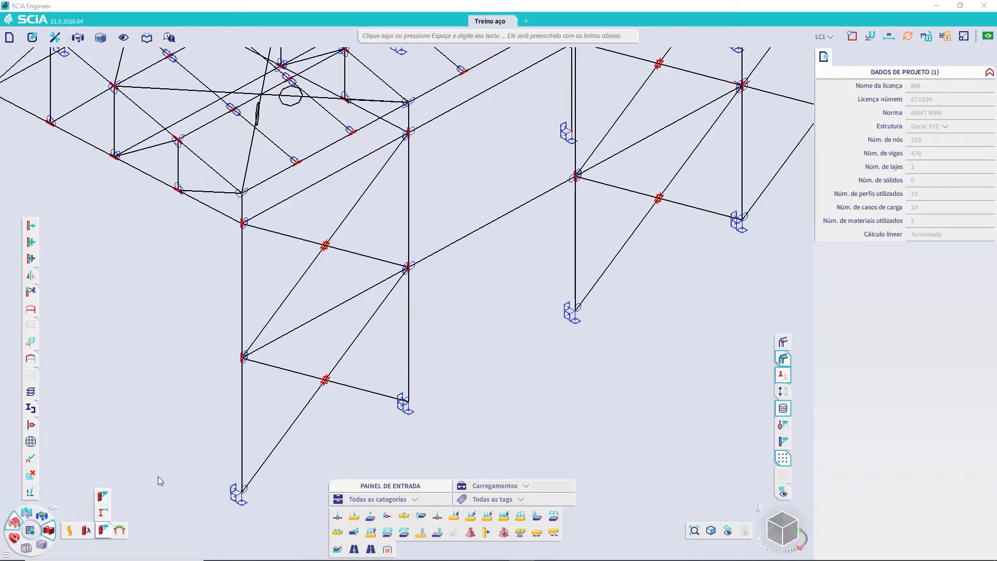
{"action": "left_click", "coordinate": [120, 532]}
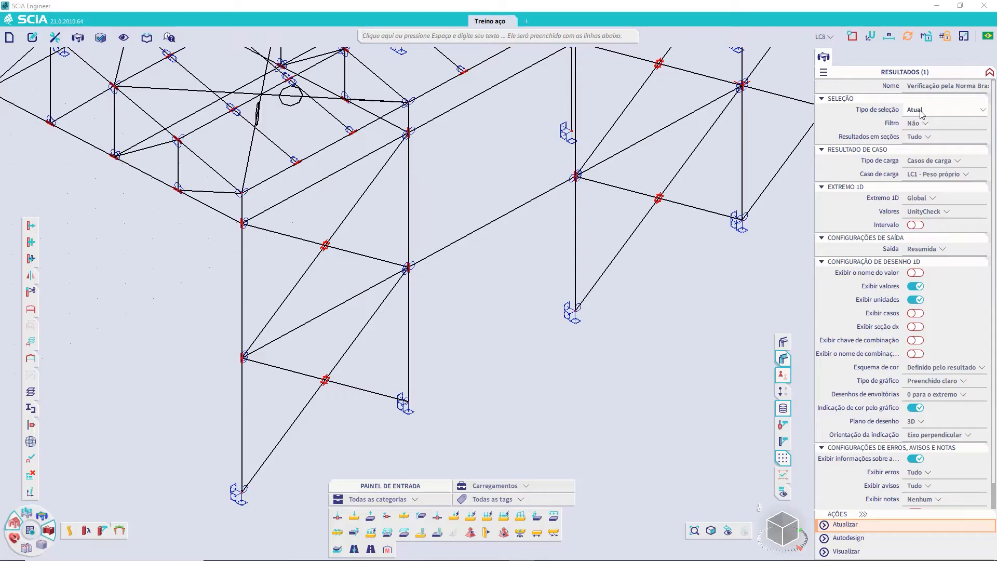
{"action": "left_click", "coordinate": [921, 111]}
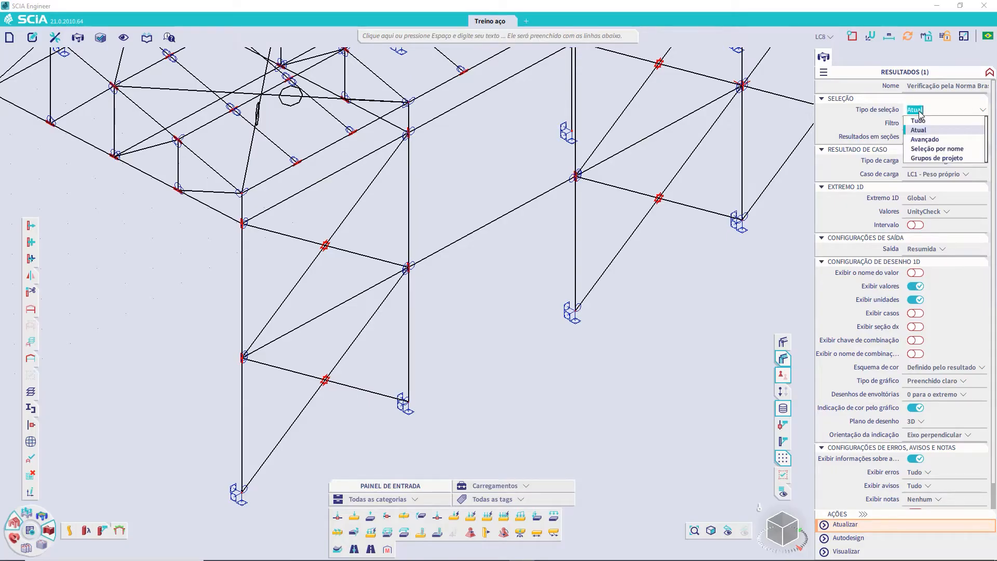
{"action": "left_click", "coordinate": [927, 125]}
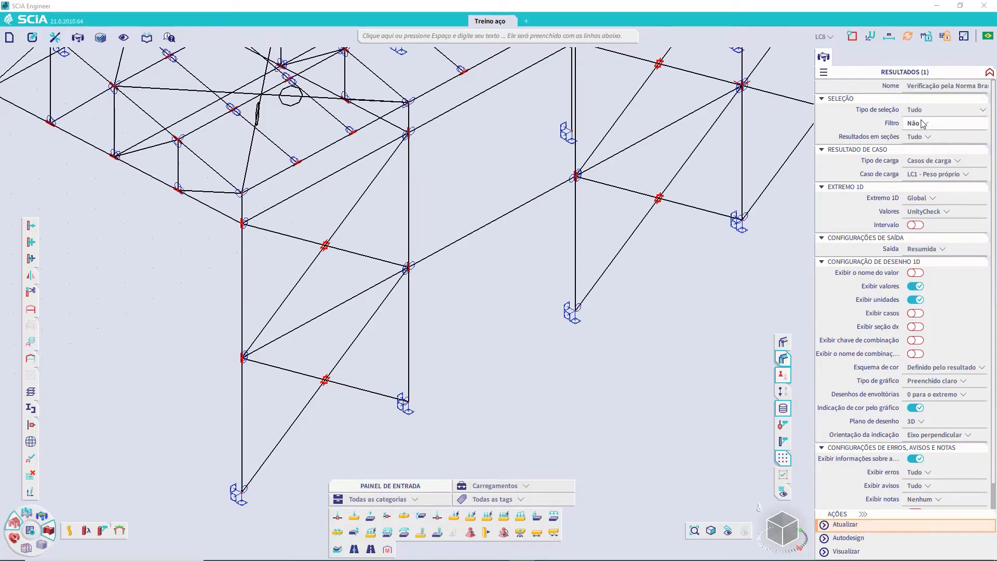
{"action": "left_click", "coordinate": [964, 161]}
{"action": "left_click", "coordinate": [930, 189]}
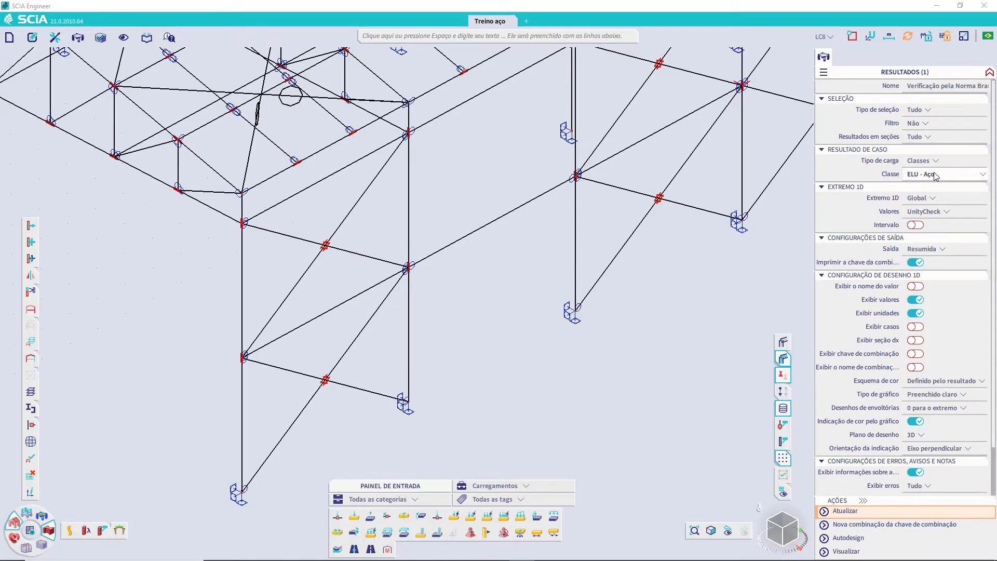
{"action": "left_click", "coordinate": [848, 512]}
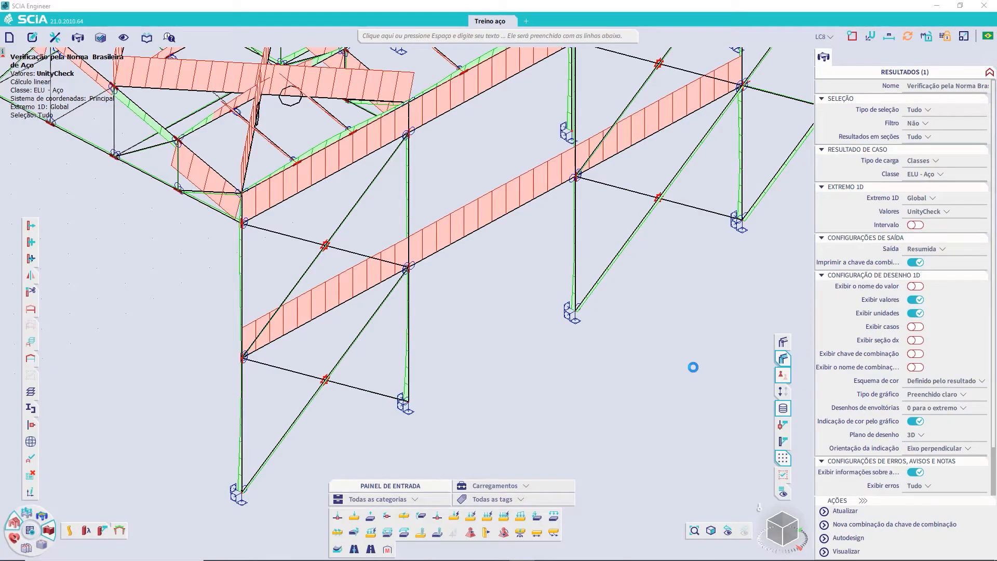
Examine the UnityCheck diagrams over the whole hall and up close on its columns and bracing
{"action": "scroll", "coordinate": [565, 257], "scroll_direction": "down", "scroll_amount": 5}
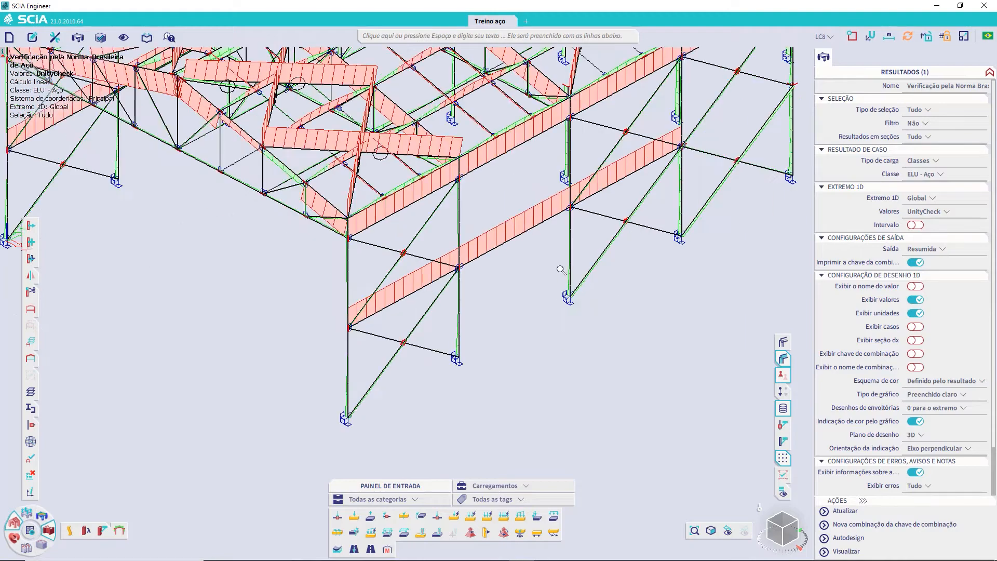
{"action": "middle_click_drag", "start_coordinate": [597, 260], "coordinate": [522, 318]}
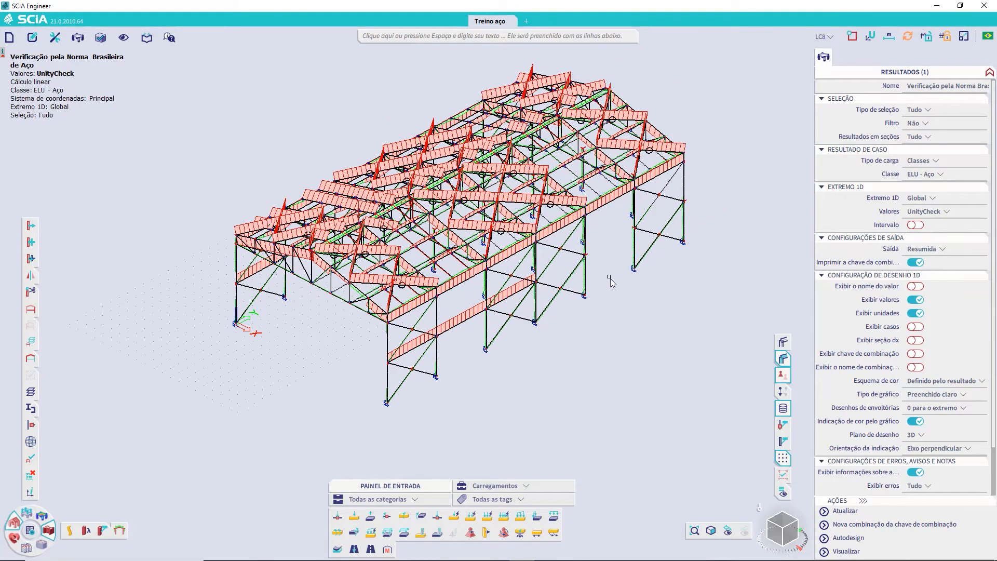
{"action": "scroll", "coordinate": [611, 281], "scroll_direction": "up", "scroll_amount": 5}
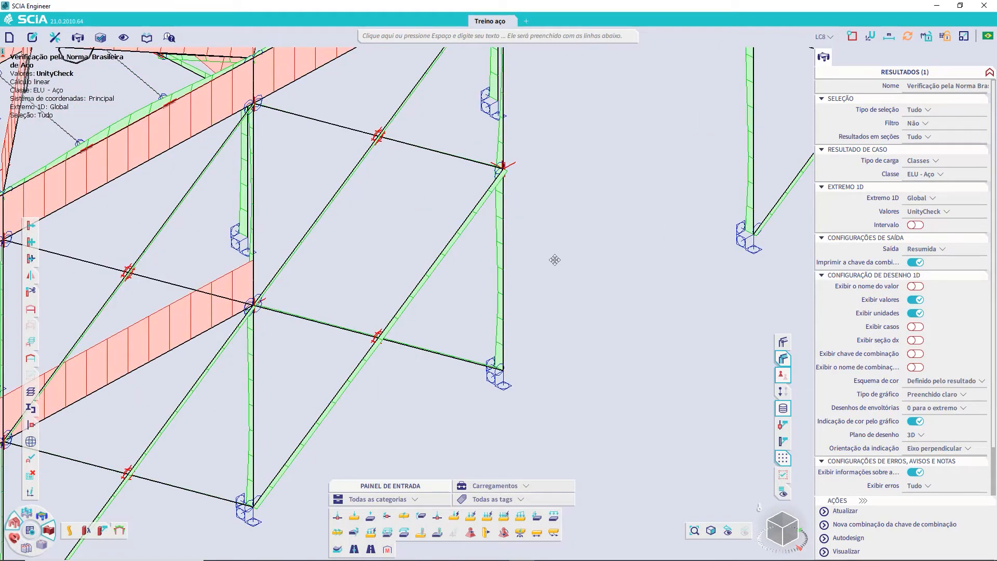
{"action": "scroll", "coordinate": [503, 319], "scroll_direction": "up", "scroll_amount": 3}
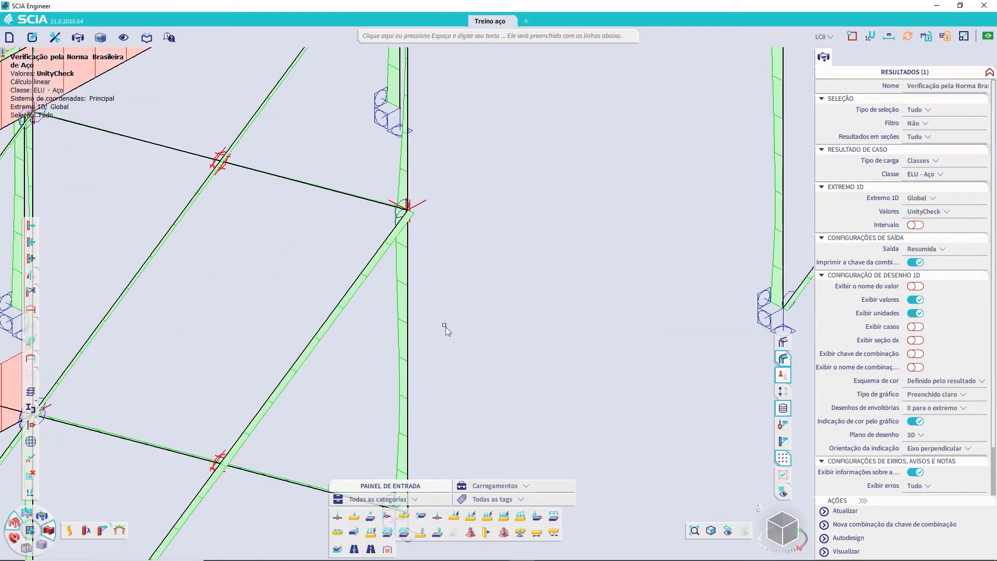
{"action": "scroll", "coordinate": [445, 328], "scroll_direction": "down", "scroll_amount": 5}
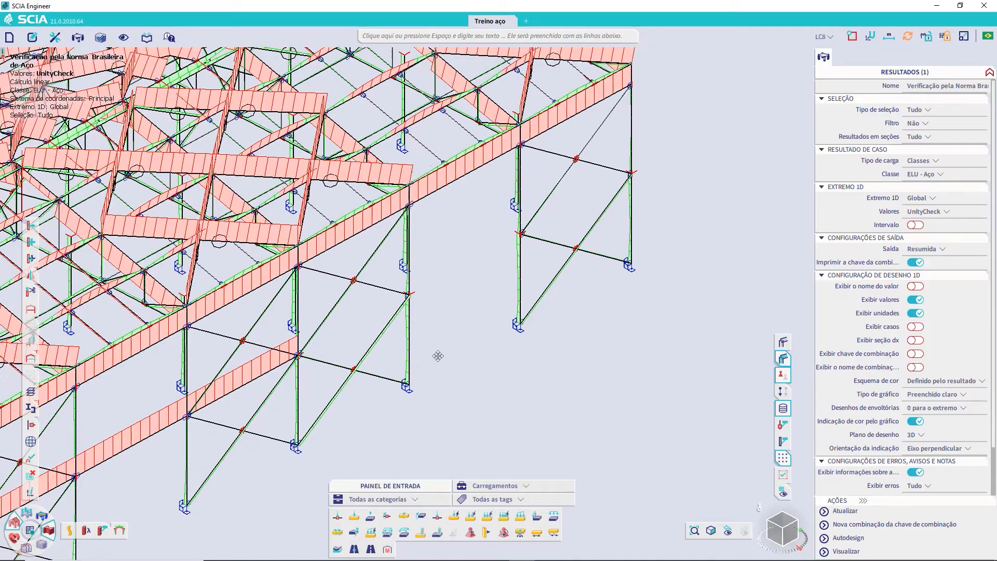
{"action": "scroll", "coordinate": [516, 277], "scroll_direction": "up", "scroll_amount": 5}
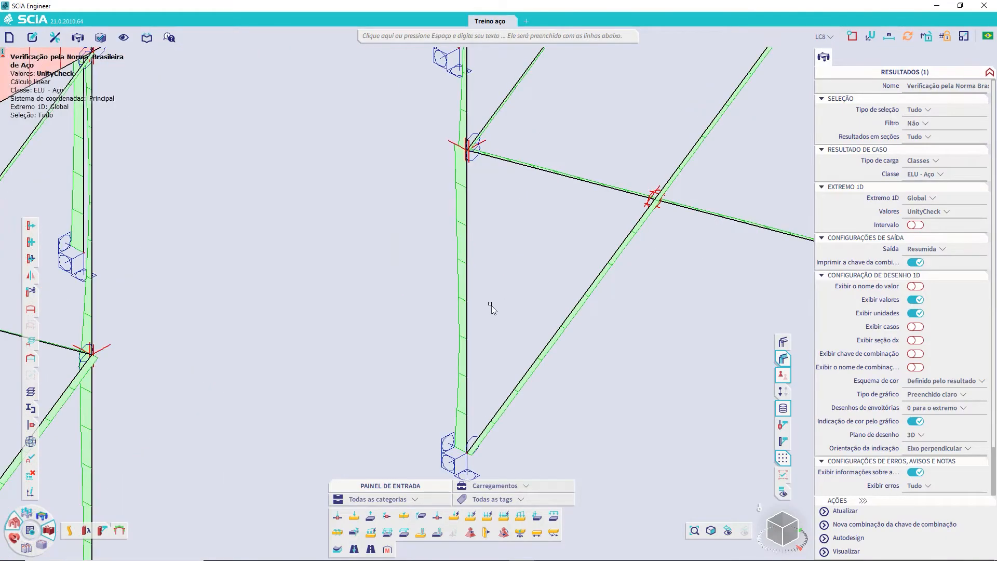
Restrict the steel code check to side column B104 with selection type Atual, refresh it and examine the column's UnityCheck diagram
{"action": "left_click", "coordinate": [464, 274]}
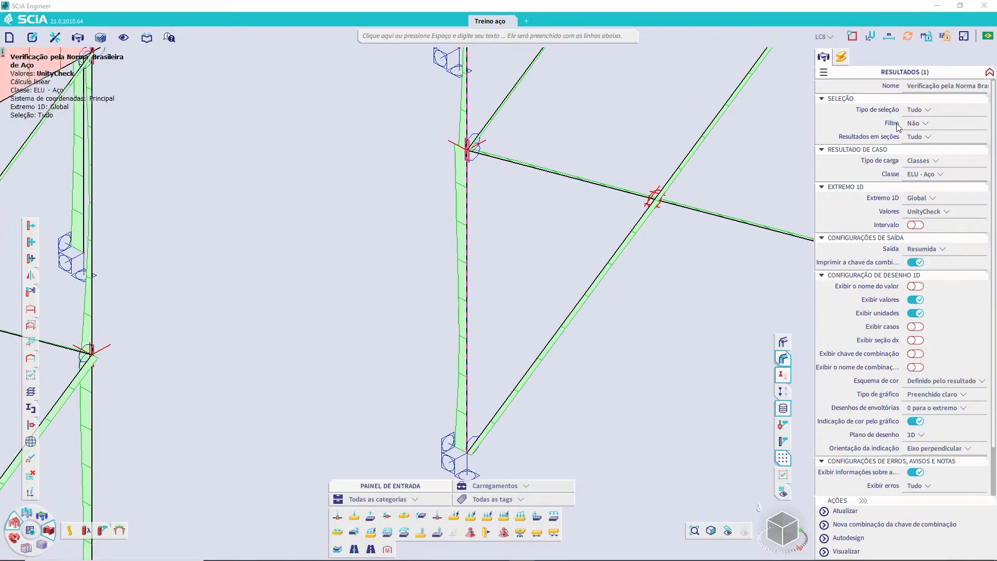
{"action": "left_click", "coordinate": [916, 114]}
{"action": "left_click", "coordinate": [917, 132]}
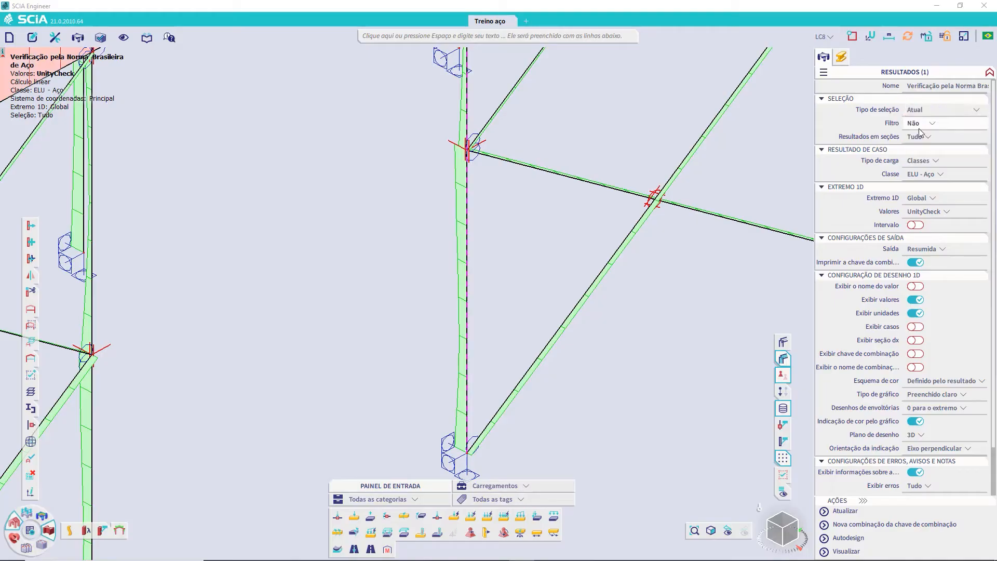
{"action": "left_click", "coordinate": [848, 513]}
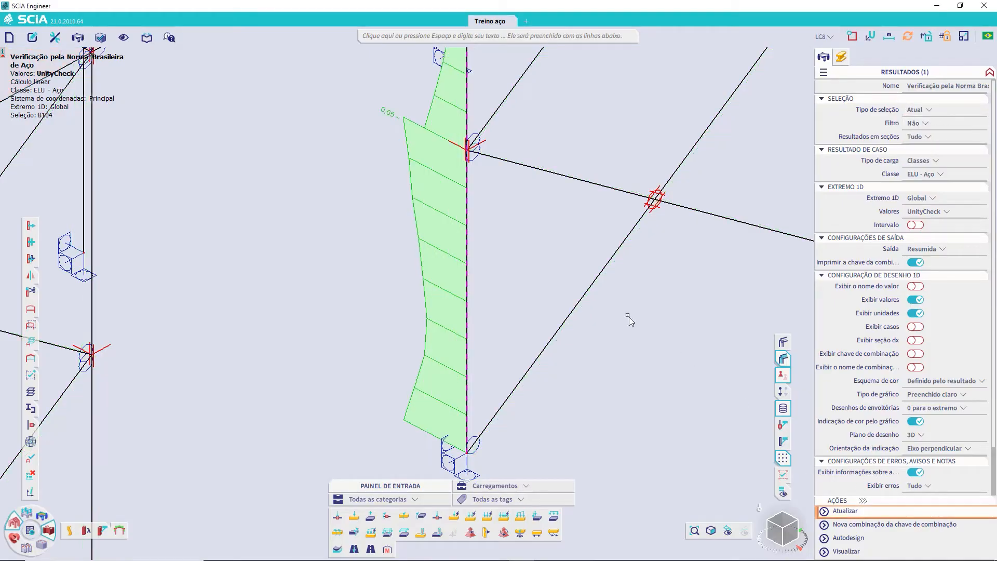
{"action": "scroll", "coordinate": [413, 254], "scroll_direction": "down", "scroll_amount": 3}
{"action": "scroll", "coordinate": [445, 264], "scroll_direction": "up", "scroll_amount": 3}
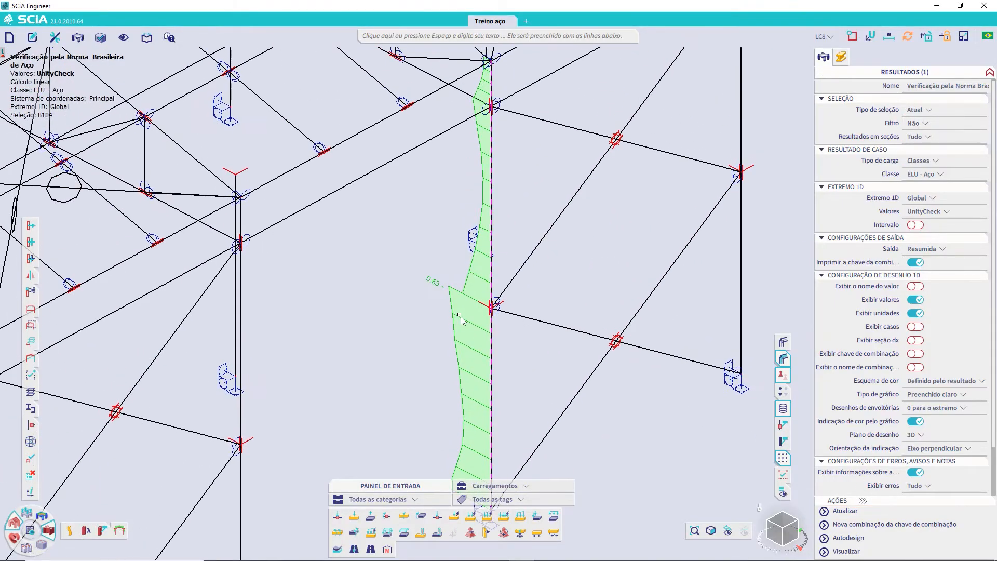
{"action": "scroll", "coordinate": [456, 312], "scroll_direction": "up", "scroll_amount": 2}
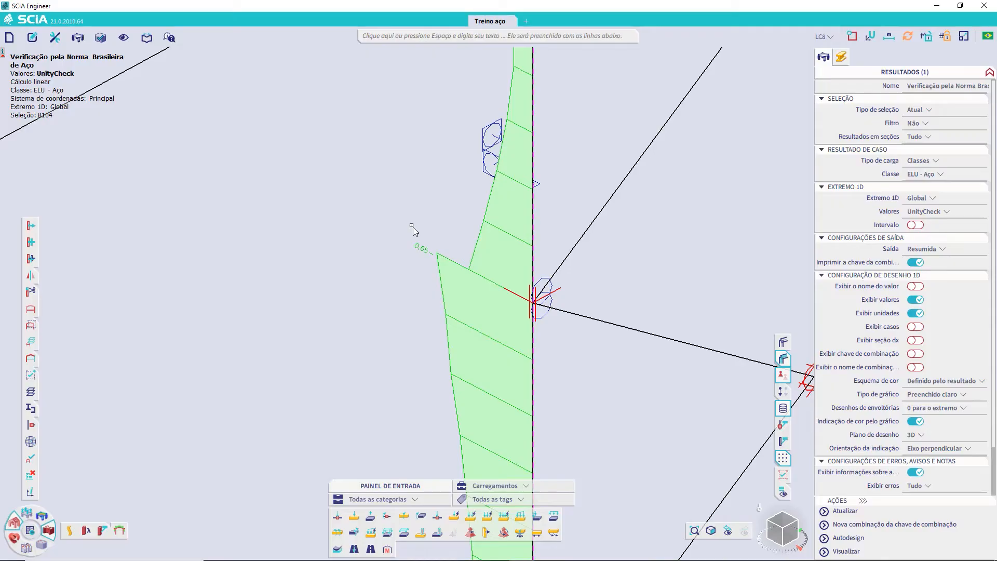
{"action": "scroll", "coordinate": [477, 308], "scroll_direction": "down", "scroll_amount": 3}
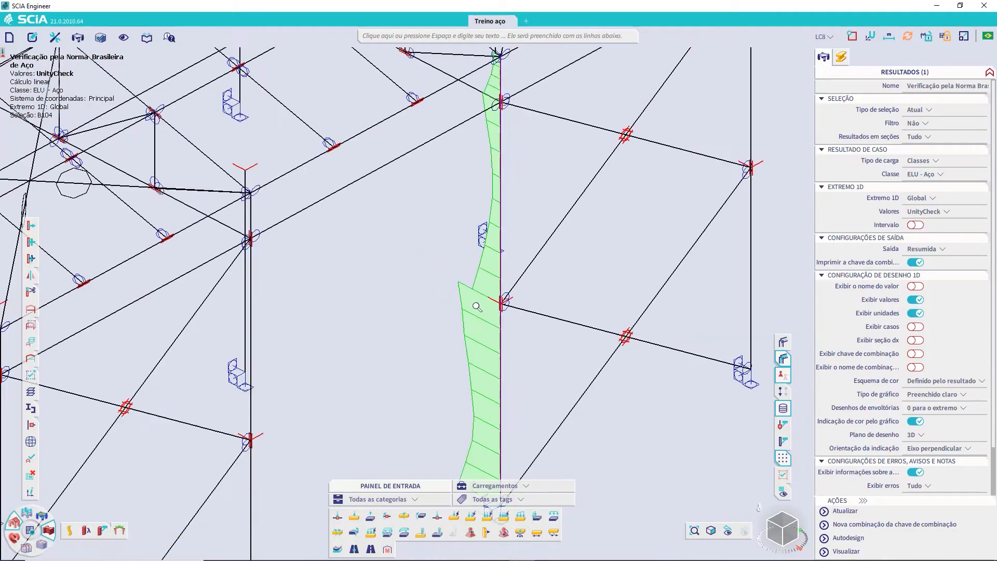
{"action": "scroll", "coordinate": [477, 308], "scroll_direction": "down", "scroll_amount": 2}
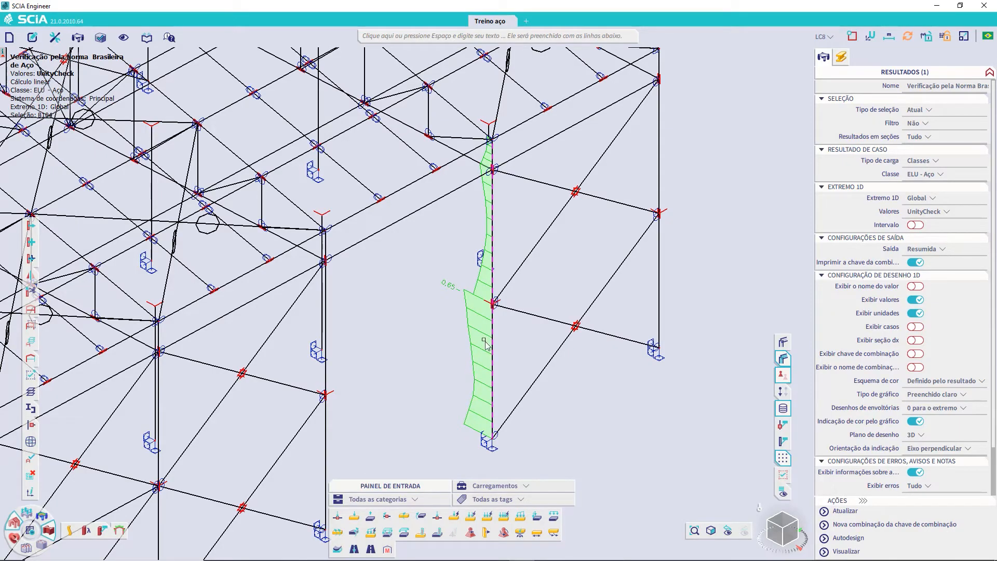
{"action": "middle_click_drag", "start_coordinate": [439, 377], "coordinate": [411, 345]}
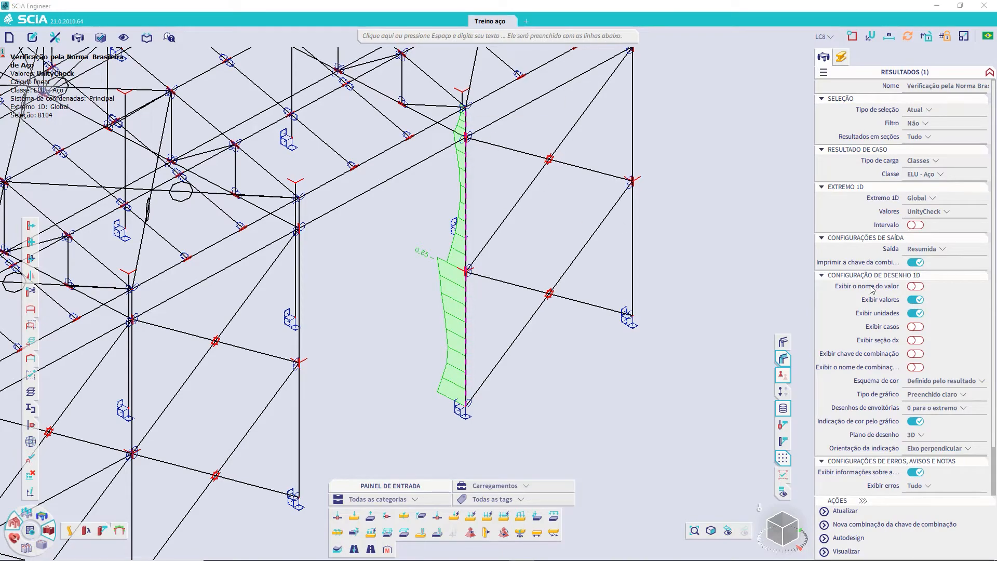
Set Extremo 1D to Seção and refresh the check to show UnityCheck values at each section of the column
{"action": "left_click", "coordinate": [925, 198]}
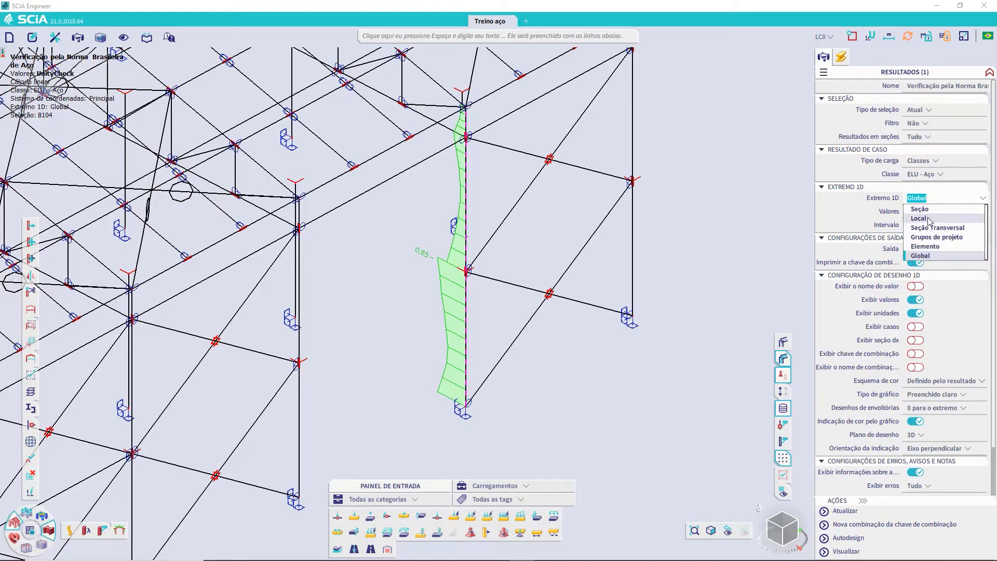
{"action": "left_click", "coordinate": [937, 228]}
{"action": "left_click", "coordinate": [845, 510]}
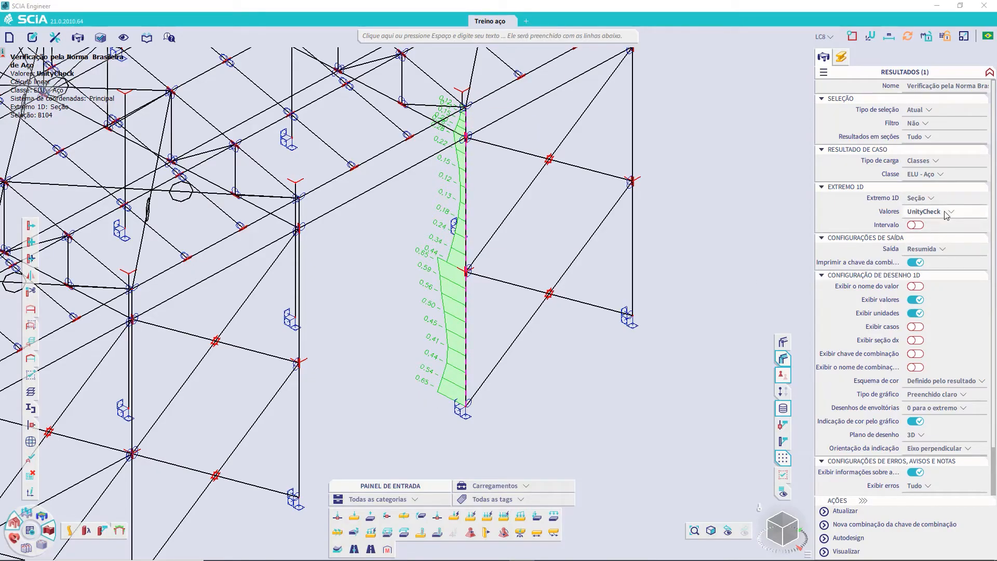
Set Extremo 1D back to Global and refresh the column's check
{"action": "left_click", "coordinate": [927, 198]}
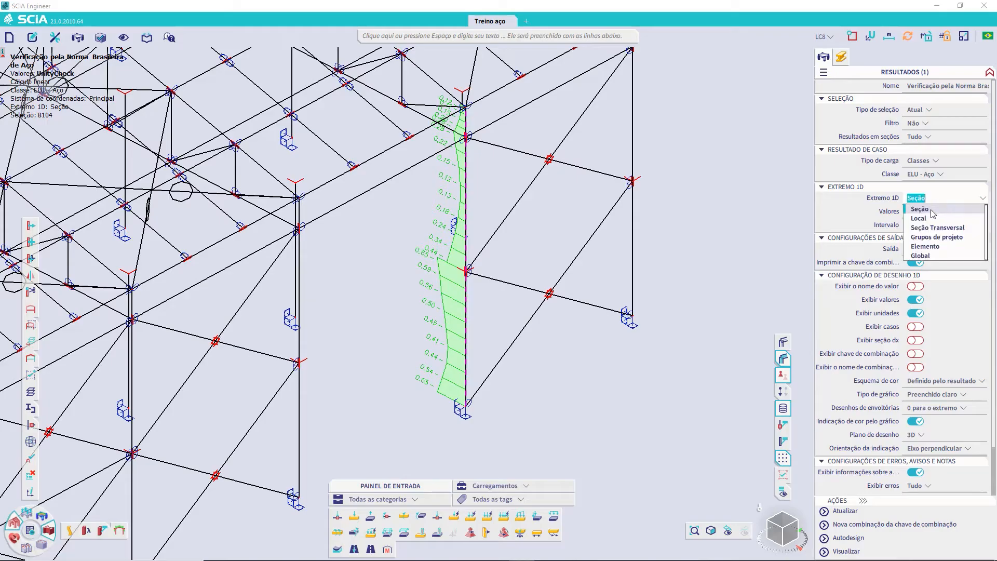
{"action": "left_click", "coordinate": [922, 256]}
{"action": "left_click", "coordinate": [846, 512]}
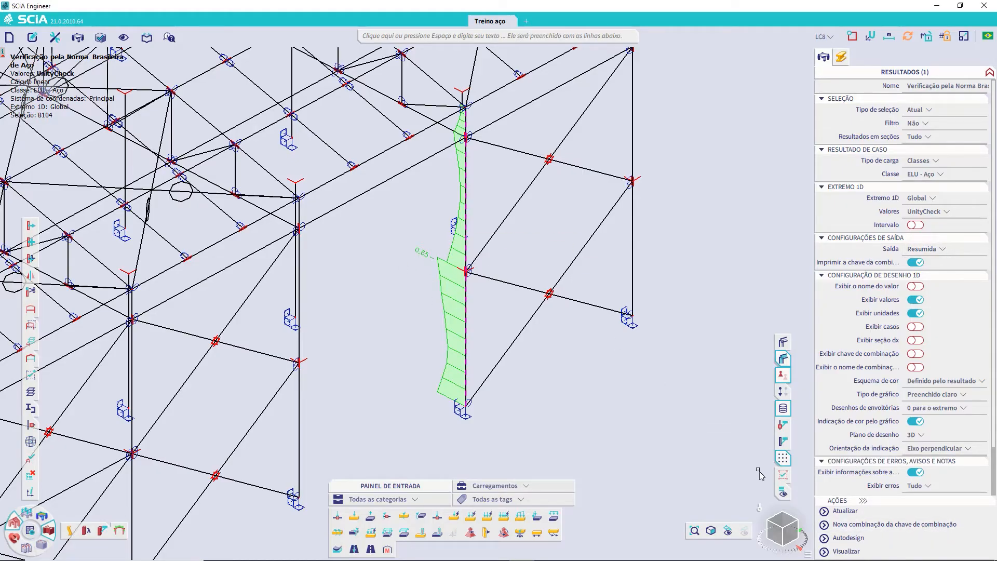
Open the report preview of the column's check, set the output to Detalhado and refresh it
{"action": "left_click", "coordinate": [842, 551]}
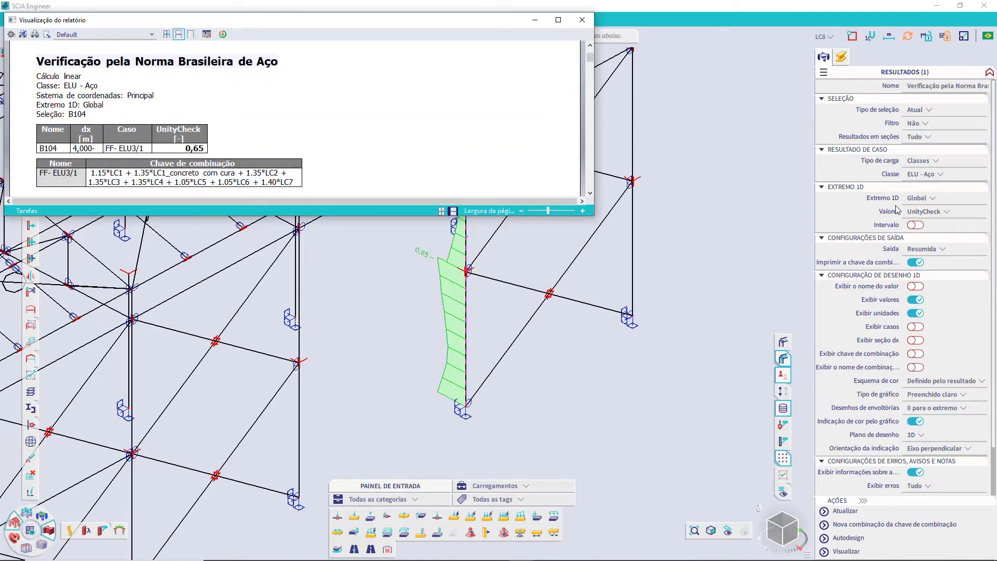
{"action": "left_click", "coordinate": [939, 250]}
{"action": "left_click", "coordinate": [928, 270]}
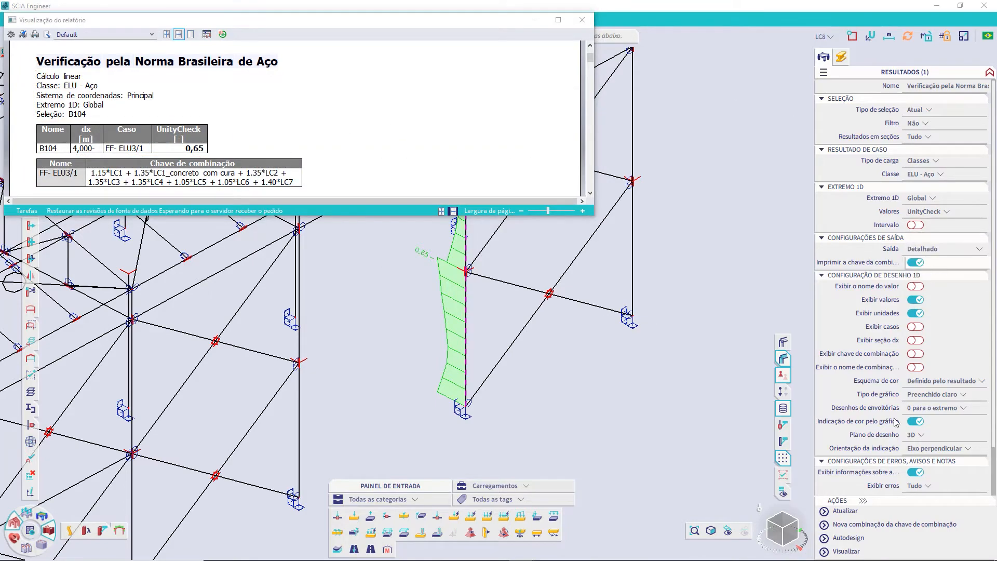
{"action": "left_click", "coordinate": [846, 512]}
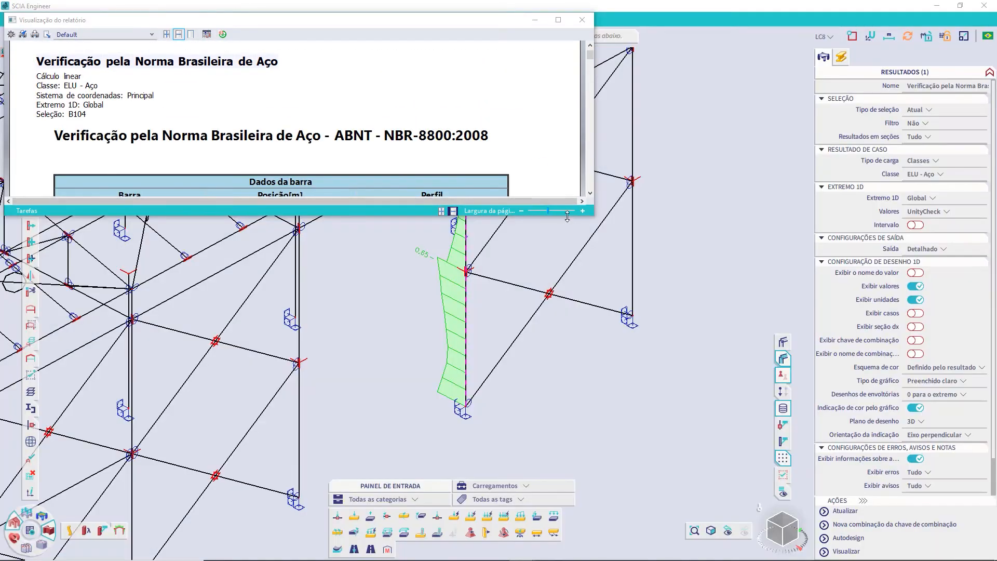
Enlarge the report preview, read column B104's detailed NBR-8800:2008 verification through to the summary of checks, and close it
{"action": "left_click_drag", "start_coordinate": [568, 215], "coordinate": [568, 419]}
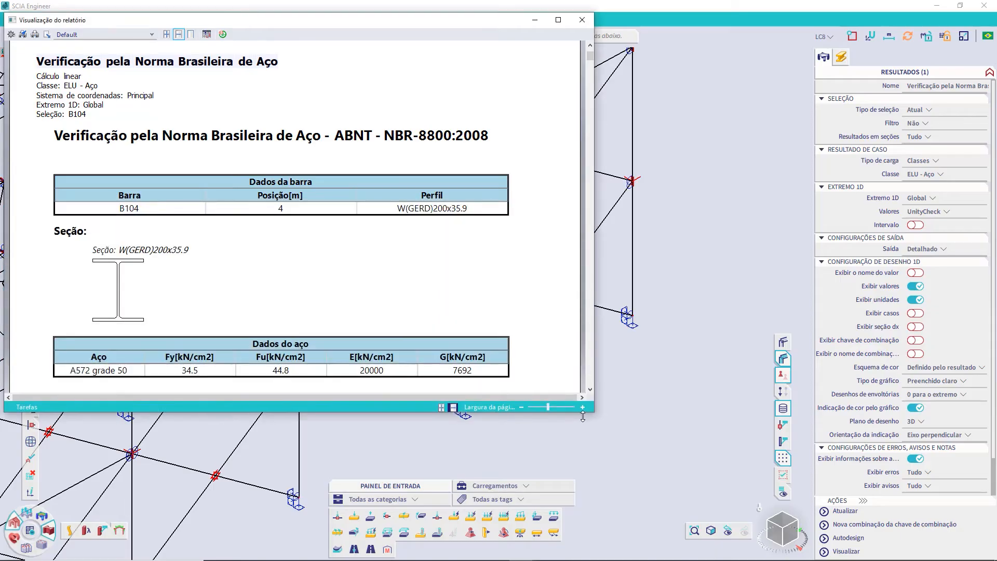
{"action": "scroll", "coordinate": [411, 224], "scroll_direction": "down", "scroll_amount": 3}
{"action": "scroll", "coordinate": [411, 221], "scroll_direction": "down", "scroll_amount": 10}
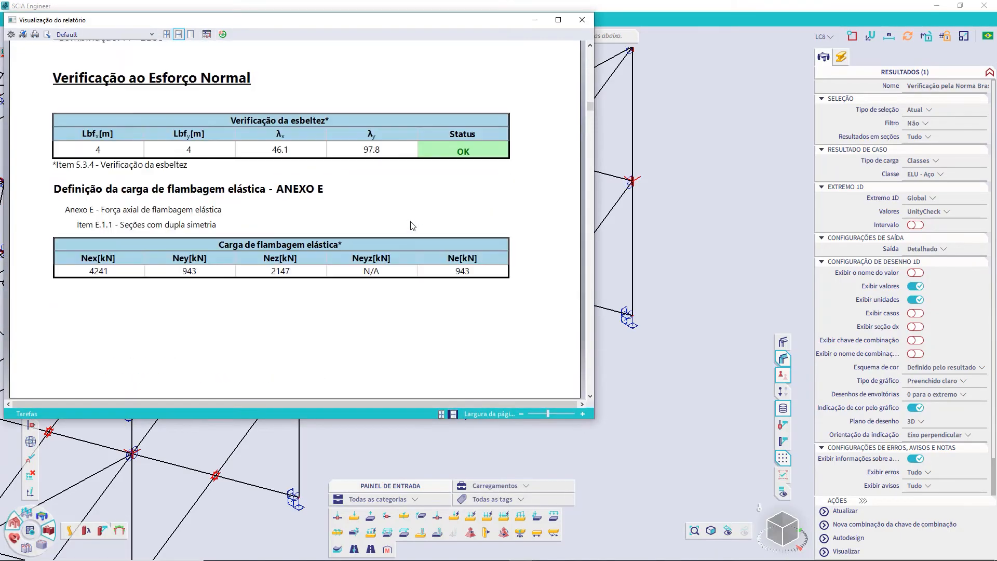
{"action": "scroll", "coordinate": [412, 226], "scroll_direction": "down", "scroll_amount": 15}
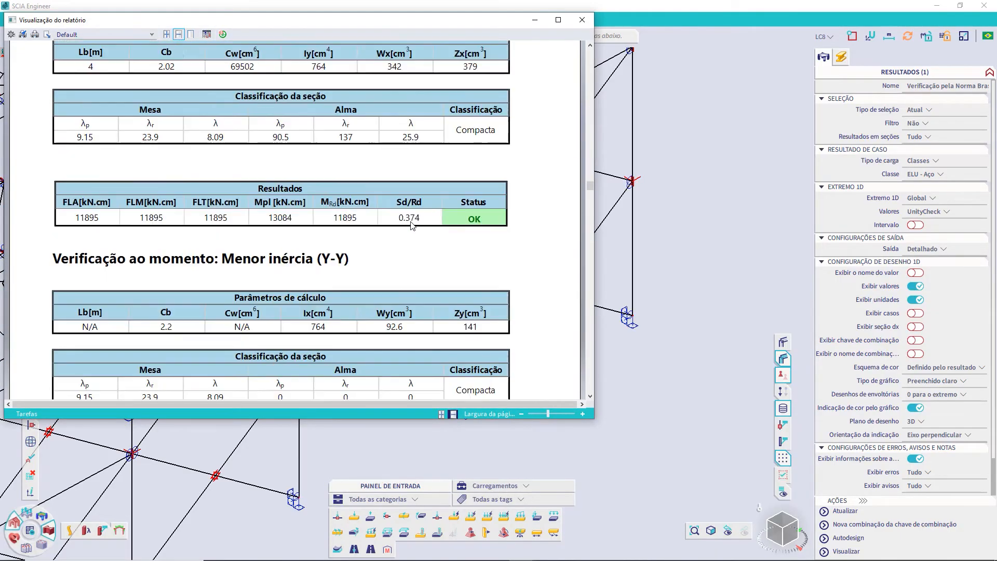
{"action": "scroll", "coordinate": [413, 226], "scroll_direction": "down", "scroll_amount": 15}
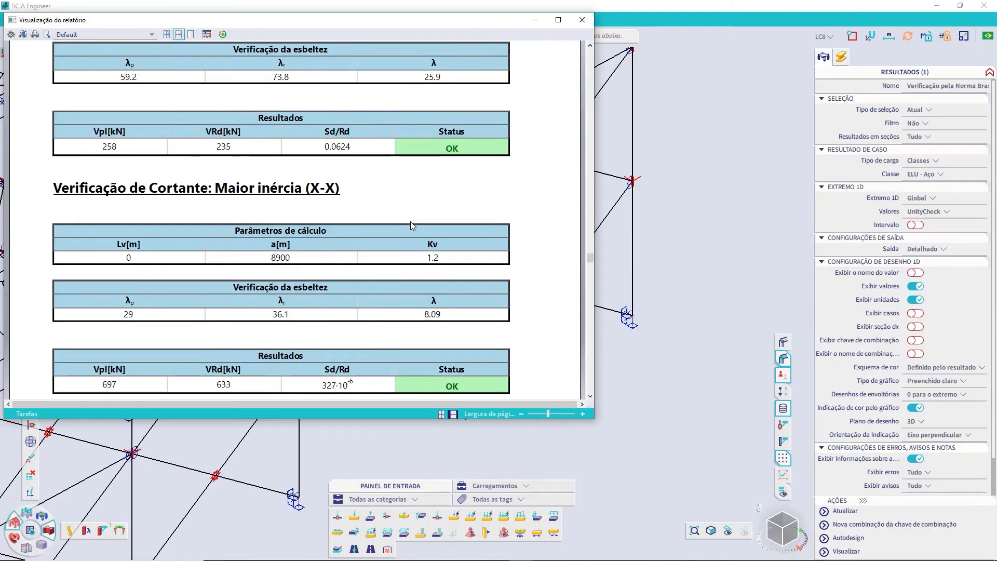
{"action": "scroll", "coordinate": [413, 226], "scroll_direction": "down", "scroll_amount": 5}
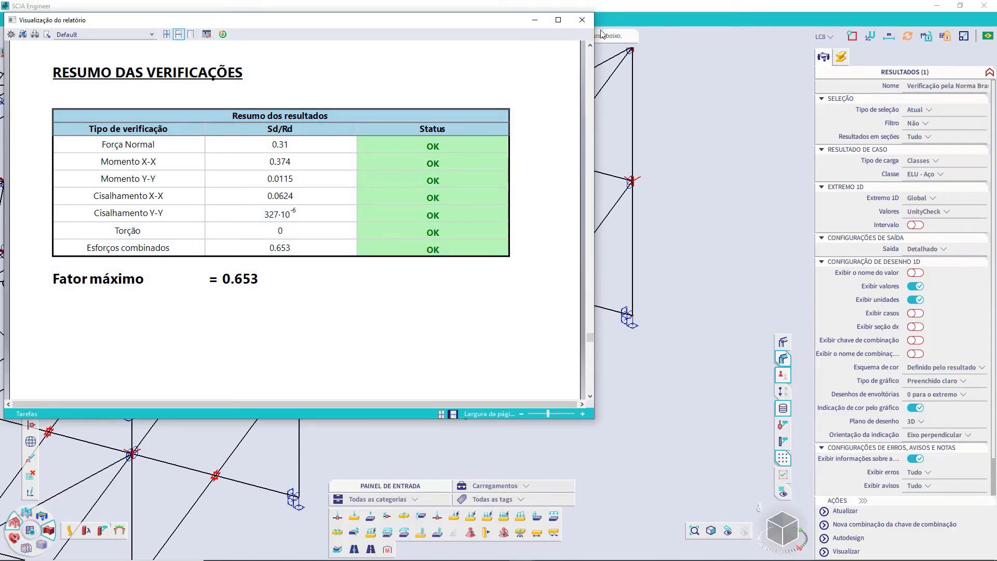
{"action": "left_click", "coordinate": [582, 20]}
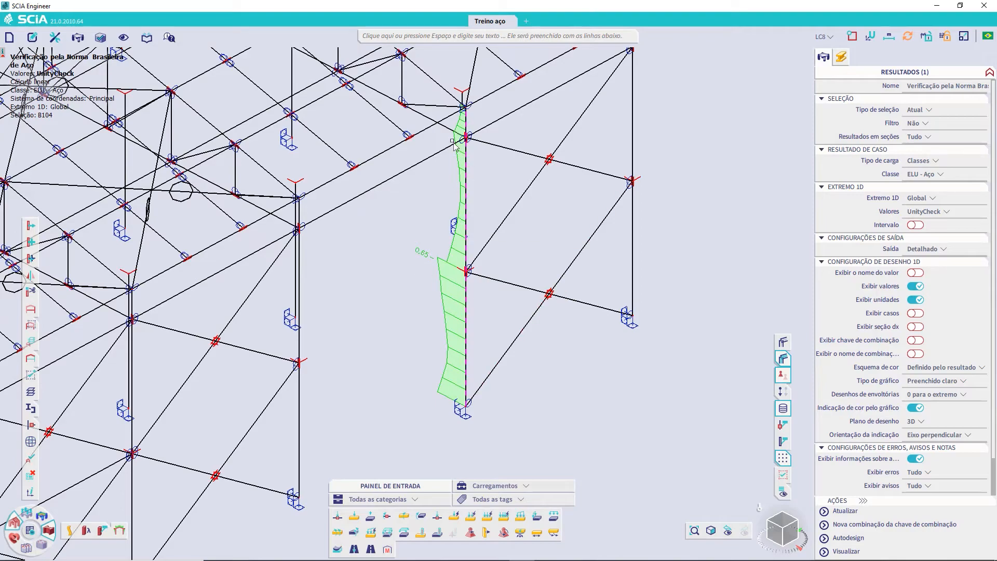
Display the members' cross-section outlines without shading around the roof truss at the hall's front corner
{"action": "scroll", "coordinate": [450, 173], "scroll_direction": "down", "scroll_amount": 5}
{"action": "scroll", "coordinate": [283, 245], "scroll_direction": "up", "scroll_amount": 3}
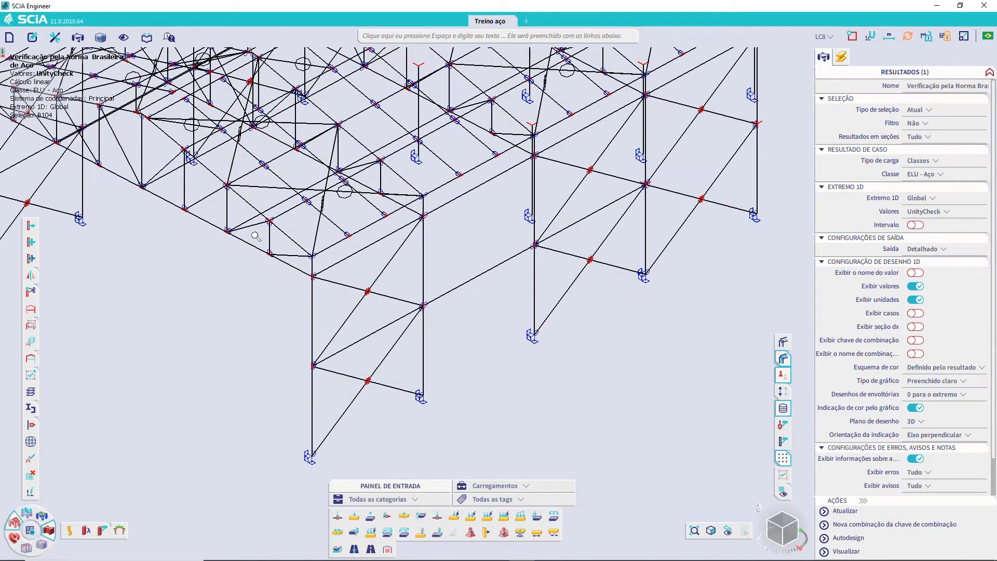
{"action": "middle_click_drag", "start_coordinate": [279, 219], "coordinate": [300, 289]}
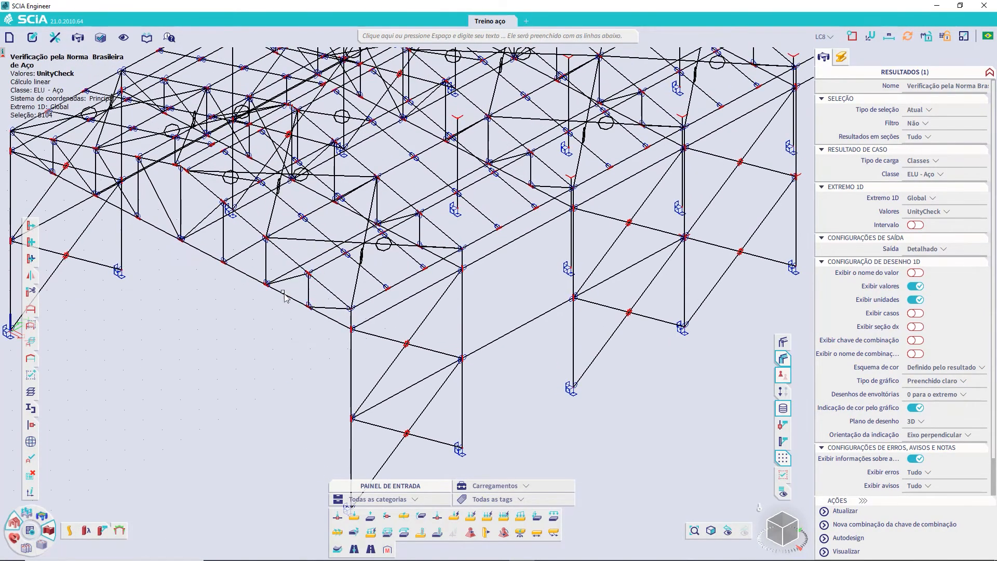
{"action": "scroll", "coordinate": [284, 294], "scroll_direction": "up", "scroll_amount": 4}
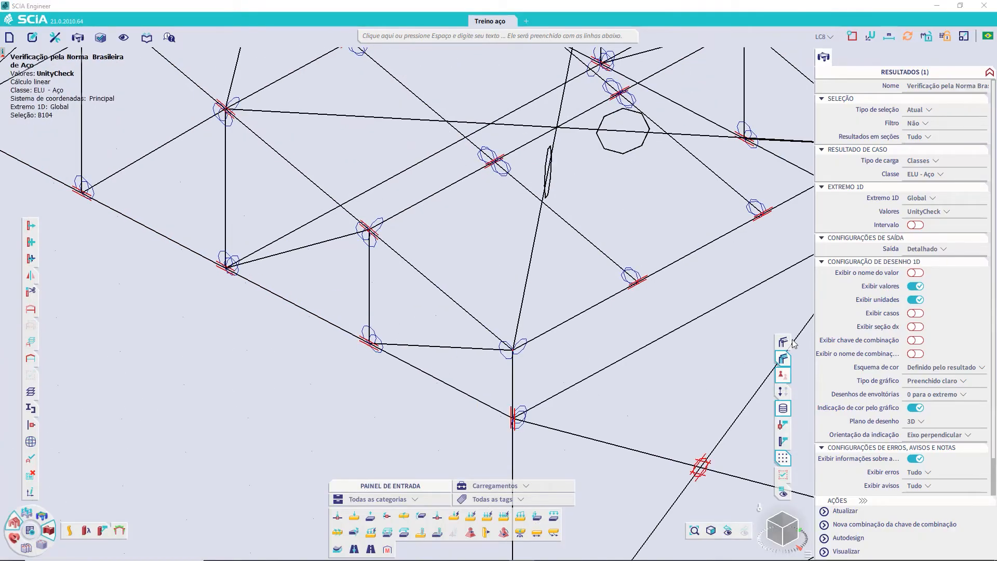
{"action": "left_click", "coordinate": [783, 359]}
{"action": "left_click", "coordinate": [785, 359]}
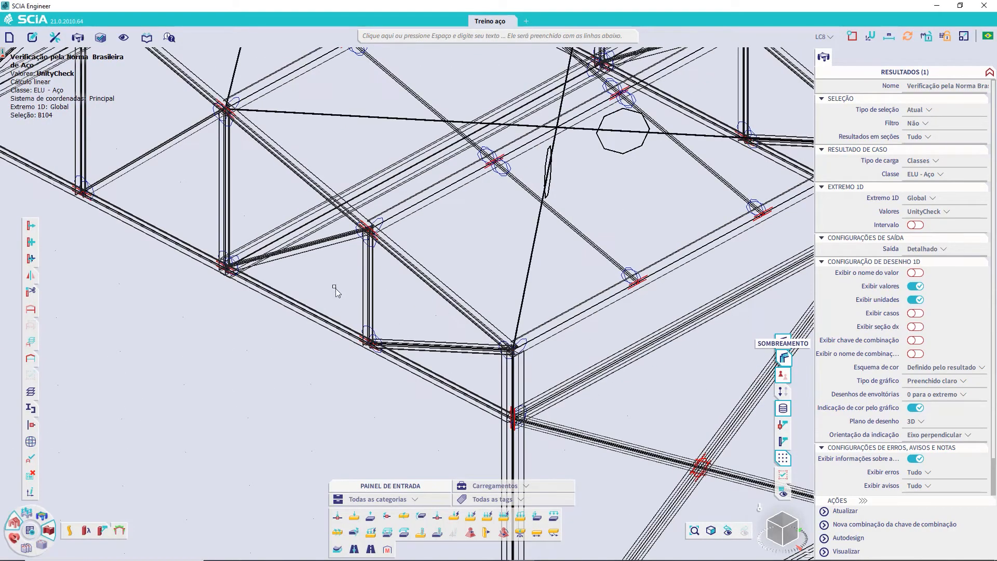
{"action": "left_click", "coordinate": [786, 359]}
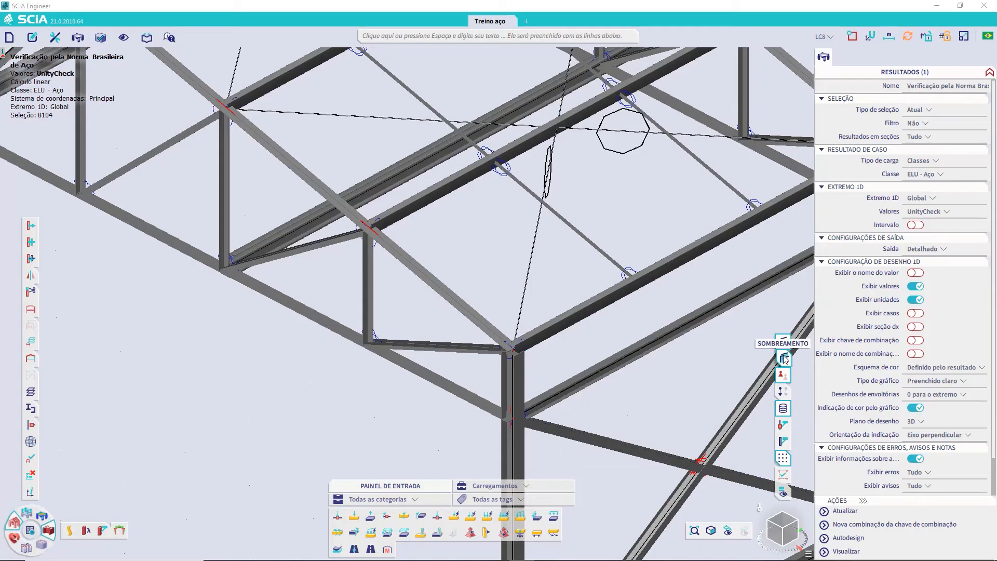
{"action": "left_click", "coordinate": [785, 359]}
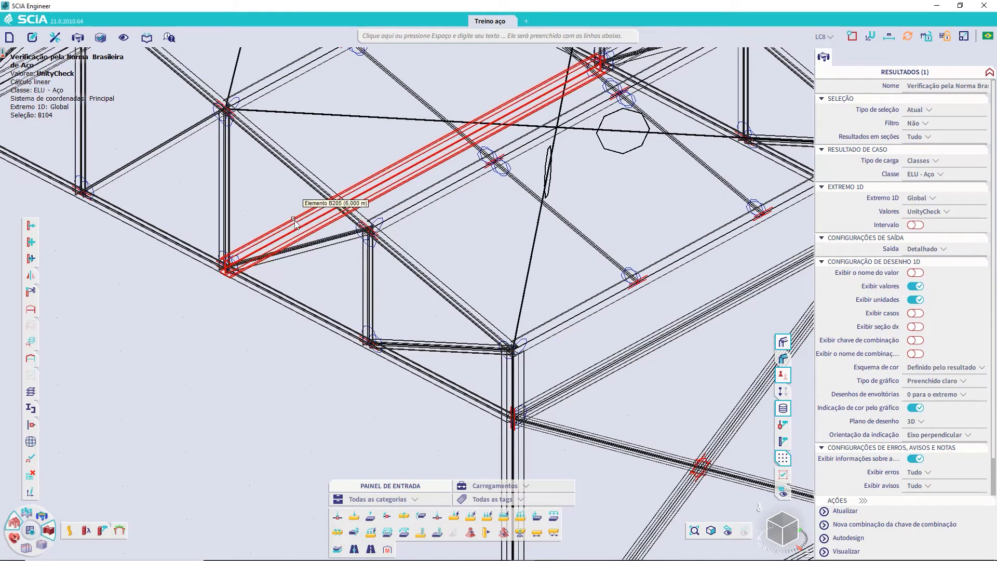
Refresh the steel code check for the longitudinal roof member B205 only and open its detailed report preview
{"action": "left_click", "coordinate": [323, 215]}
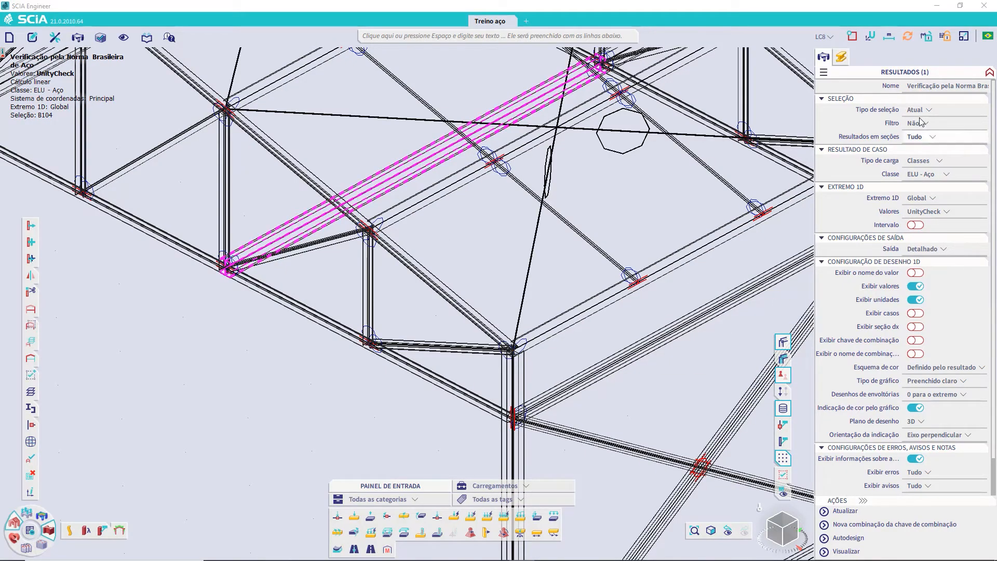
{"action": "left_click", "coordinate": [846, 512]}
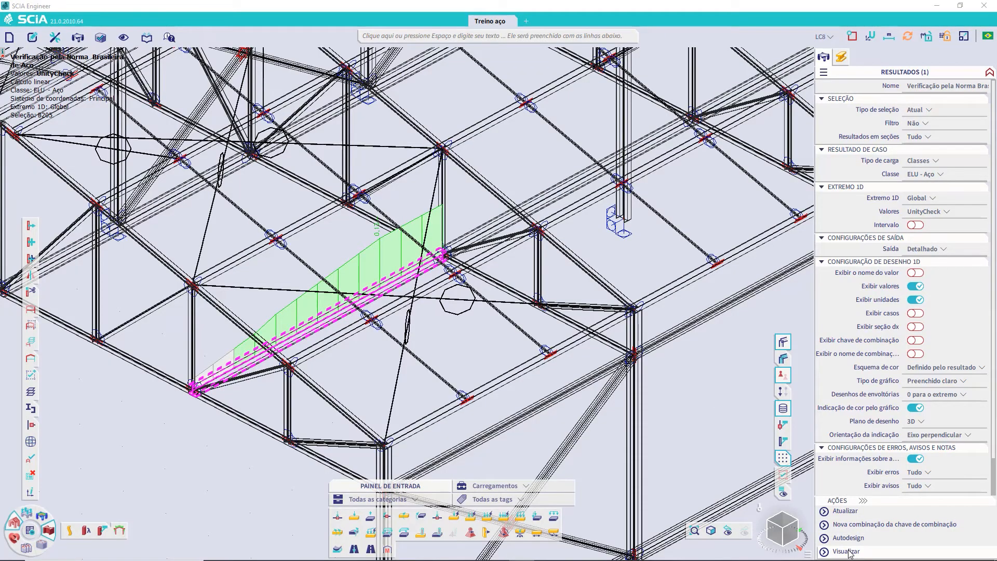
{"action": "left_click", "coordinate": [847, 551]}
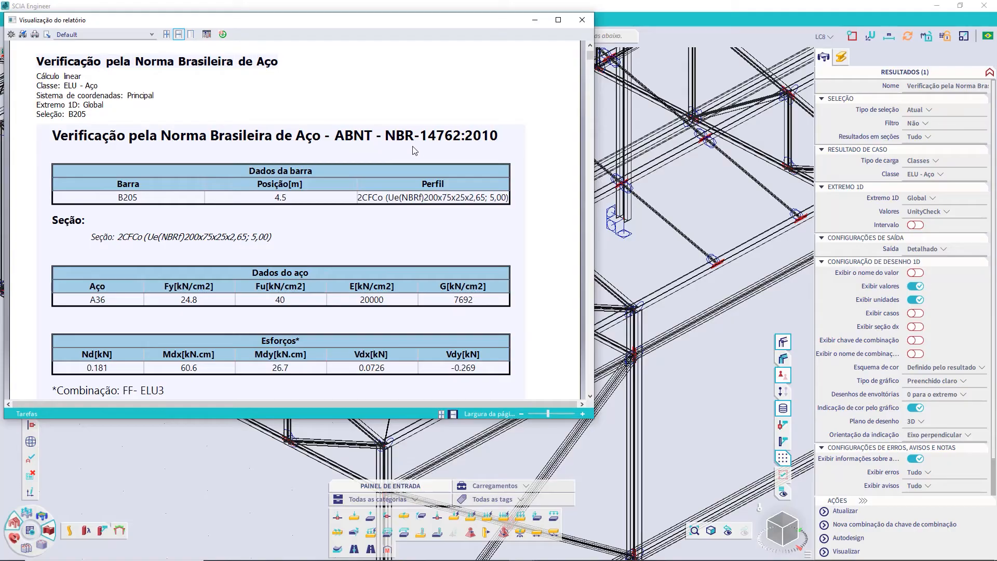
Read member B205's detailed NBR-14762:2010 report through to the summary of results, and close the preview
{"action": "scroll", "coordinate": [273, 219], "scroll_direction": "down", "scroll_amount": 10}
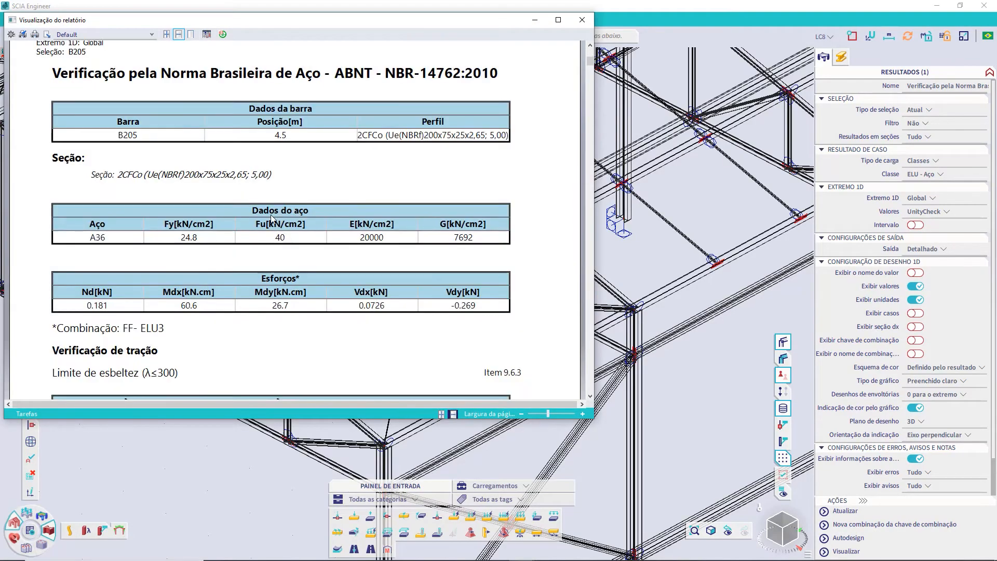
{"action": "scroll", "coordinate": [273, 220], "scroll_direction": "down", "scroll_amount": 10}
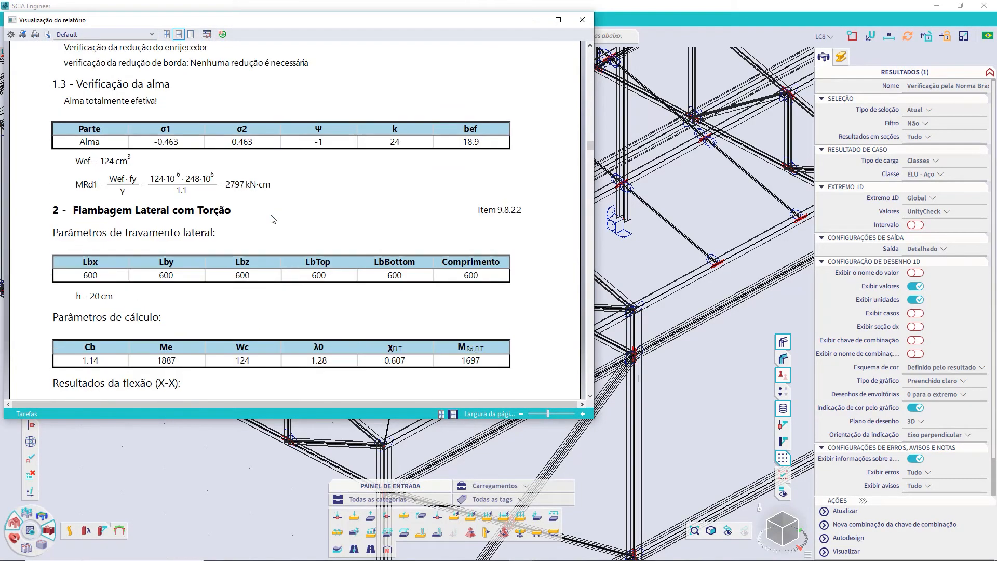
{"action": "scroll", "coordinate": [272, 219], "scroll_direction": "down", "scroll_amount": 10}
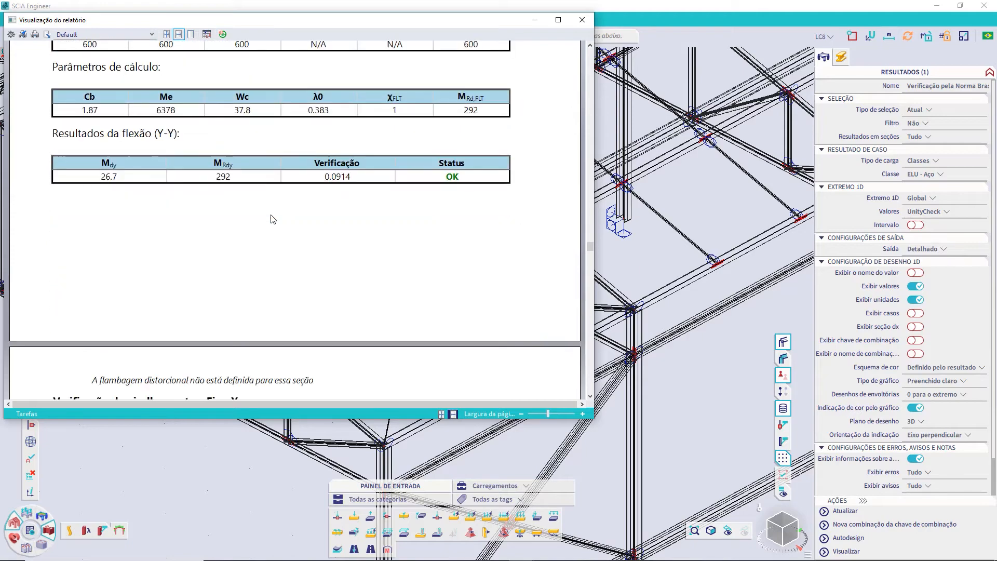
{"action": "scroll", "coordinate": [272, 219], "scroll_direction": "down", "scroll_amount": 4}
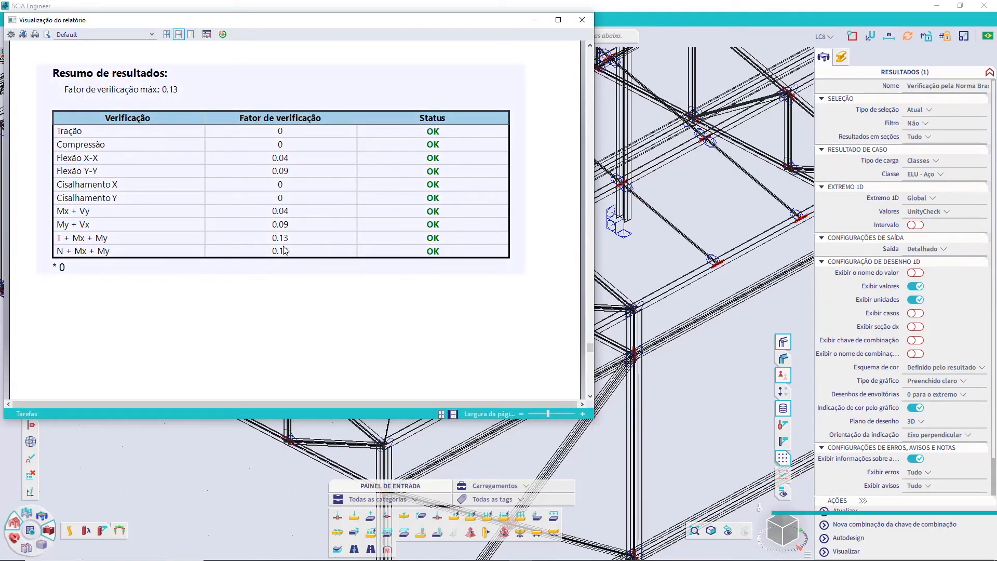
{"action": "left_click", "coordinate": [583, 19]}
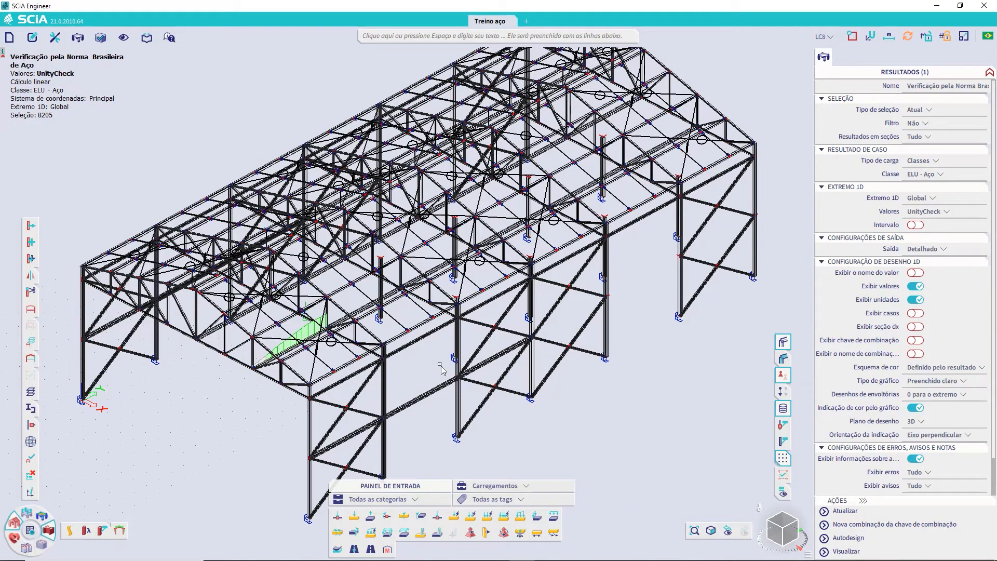
Refresh the steel code check for the diagonal roof bracing rod B293 only and open its detailed report preview
{"action": "scroll", "coordinate": [441, 369], "scroll_direction": "up", "scroll_amount": 4}
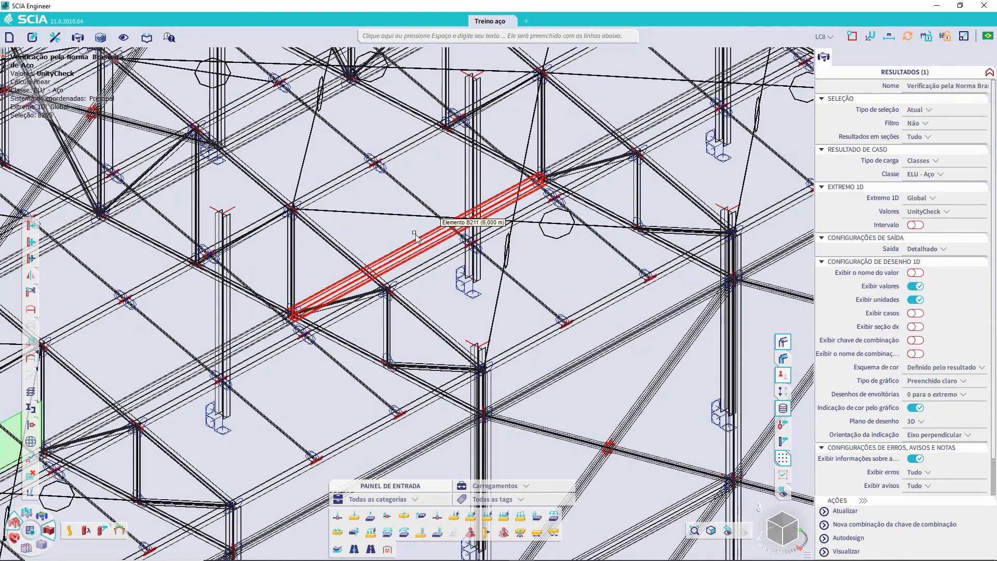
{"action": "left_click", "coordinate": [411, 216]}
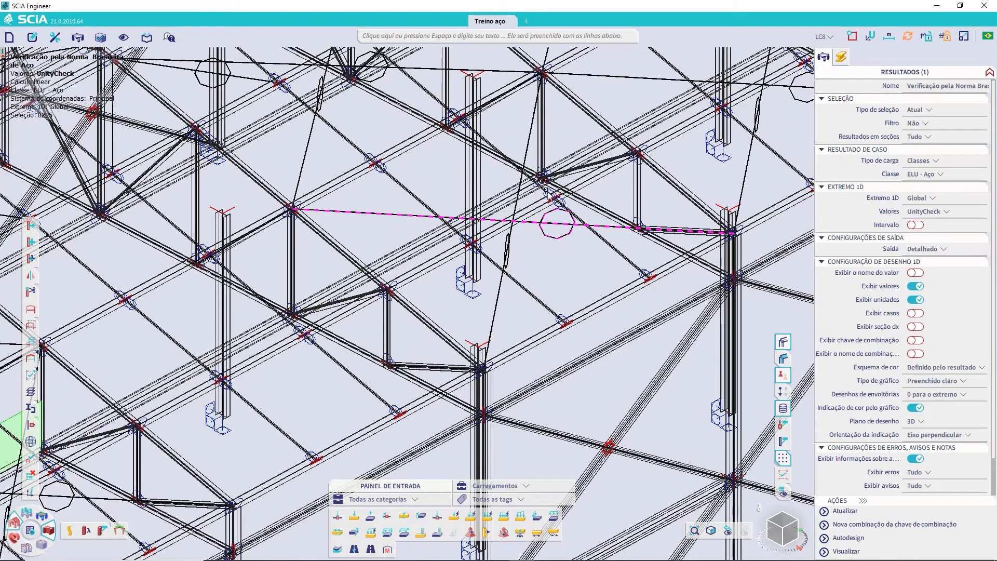
{"action": "left_click", "coordinate": [845, 511]}
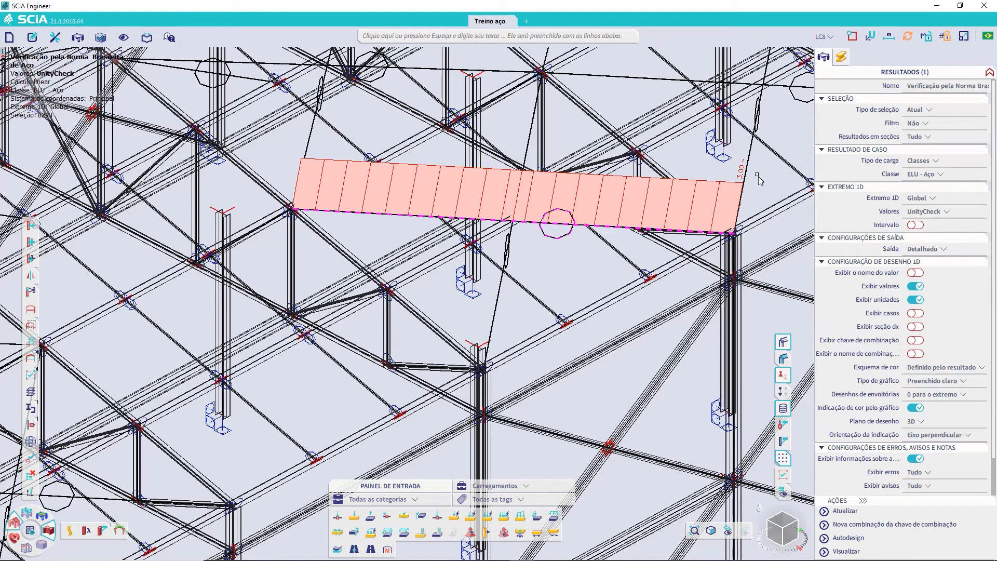
{"action": "left_click", "coordinate": [847, 551]}
Read rod B293's detailed report, covering the slenderness verification and the summary of checks, and close the preview
{"action": "scroll", "coordinate": [553, 179], "scroll_direction": "down", "scroll_amount": 3}
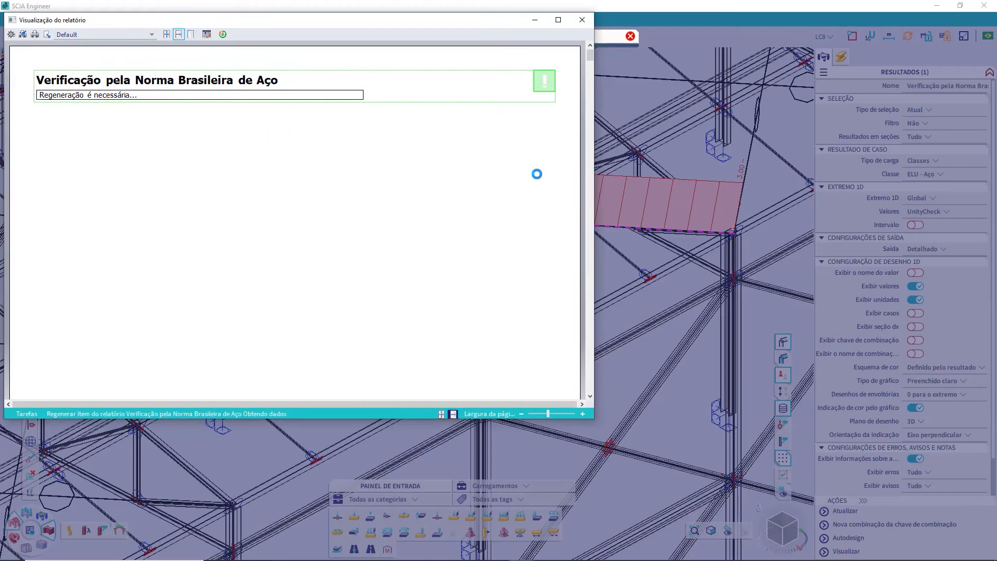
{"action": "scroll", "coordinate": [231, 228], "scroll_direction": "down", "scroll_amount": 5}
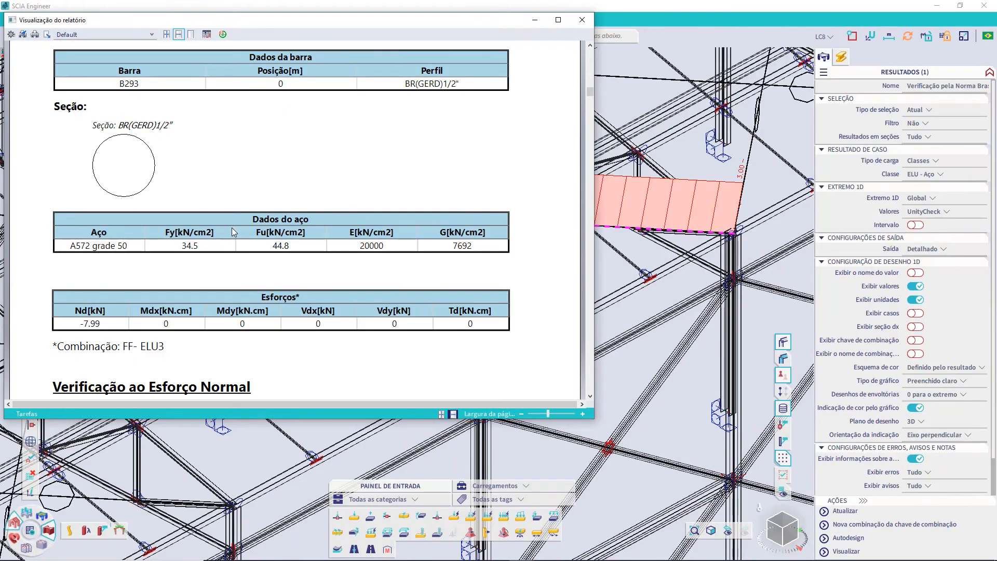
{"action": "scroll", "coordinate": [232, 231], "scroll_direction": "down", "scroll_amount": 1}
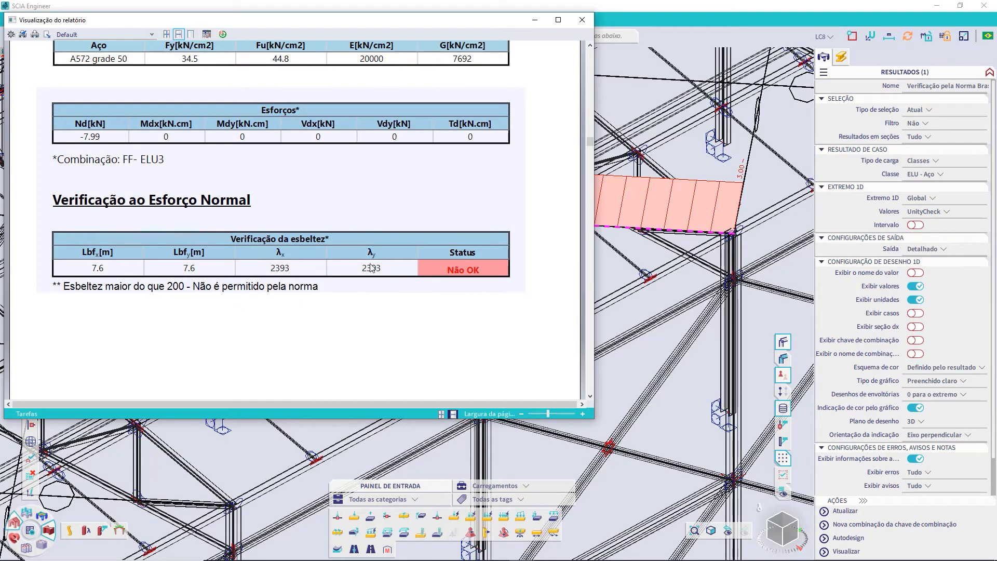
{"action": "scroll", "coordinate": [318, 289], "scroll_direction": "down", "scroll_amount": 5}
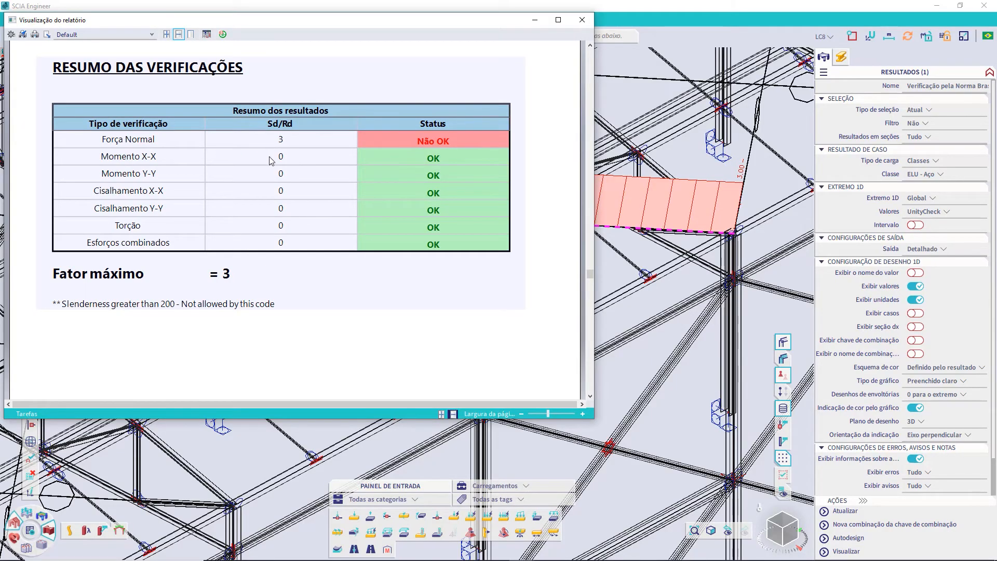
{"action": "scroll", "coordinate": [268, 161], "scroll_direction": "up", "scroll_amount": 6}
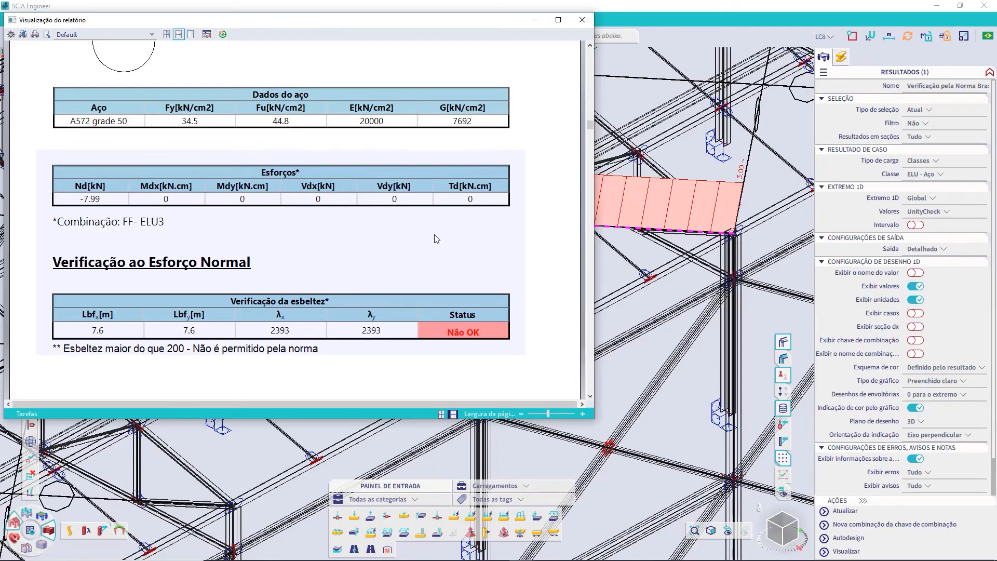
{"action": "left_click", "coordinate": [582, 20]}
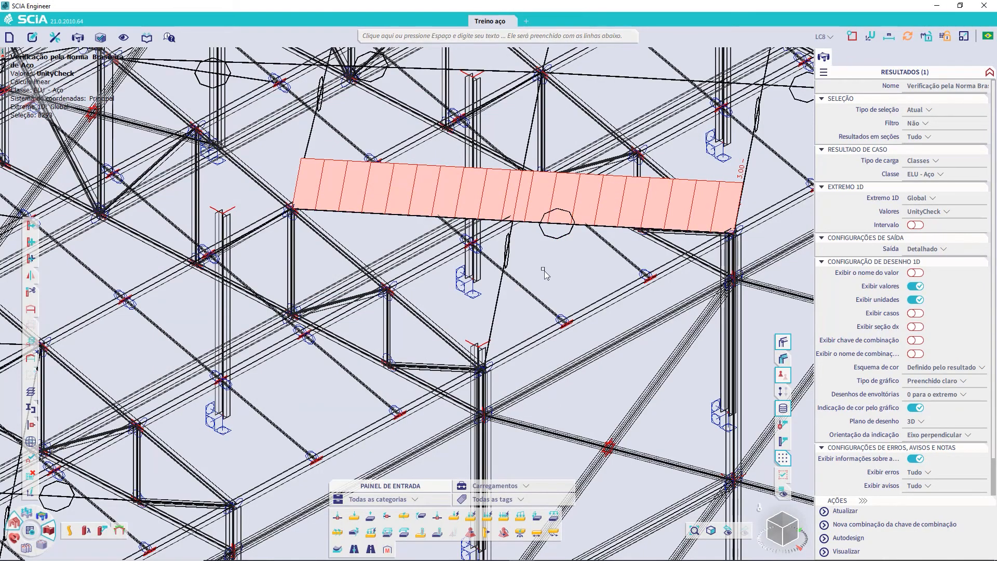
Deactivate the Contra cob layer and accept switching the activity type to activity by layers
{"action": "scroll", "coordinate": [541, 274], "scroll_direction": "down", "scroll_amount": 5}
{"action": "middle_click_drag", "start_coordinate": [521, 333], "coordinate": [441, 369]}
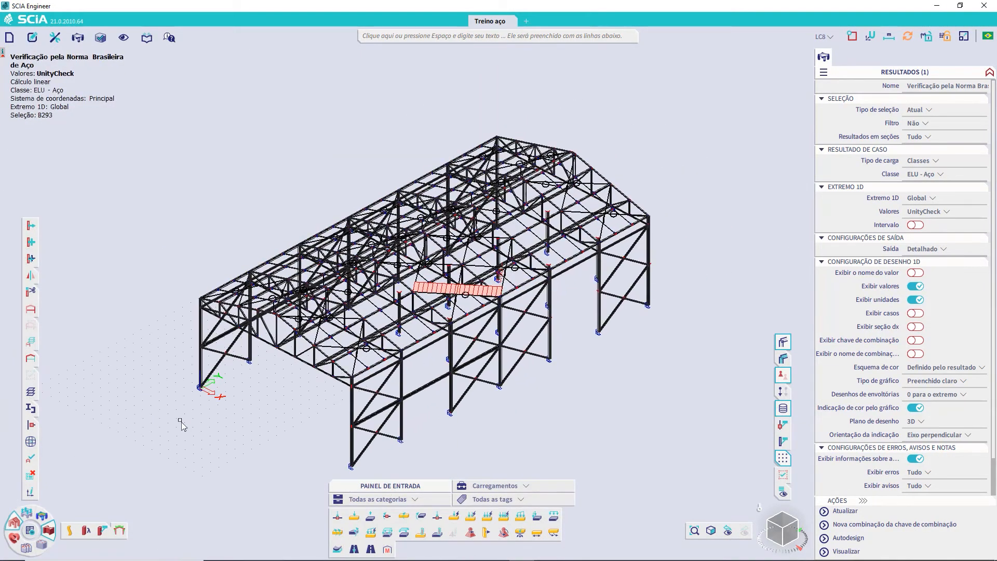
{"action": "left_click", "coordinate": [30, 392]}
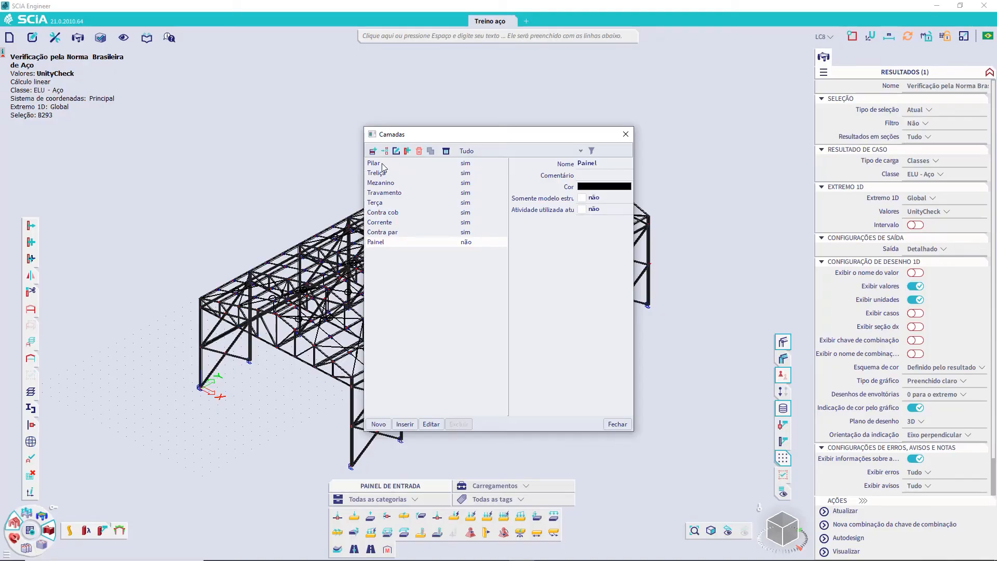
{"action": "left_click", "coordinate": [385, 214]}
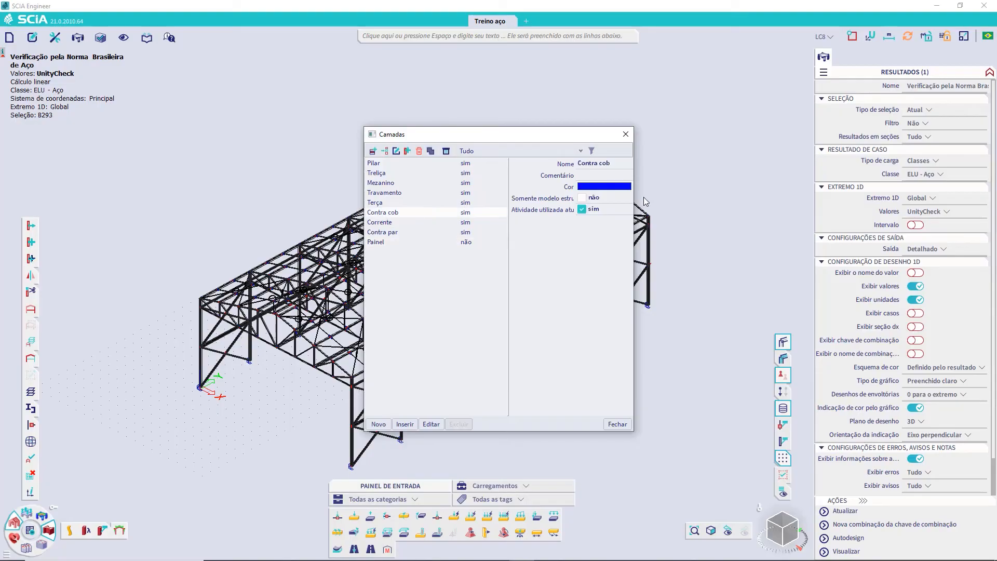
{"action": "left_click", "coordinate": [582, 210]}
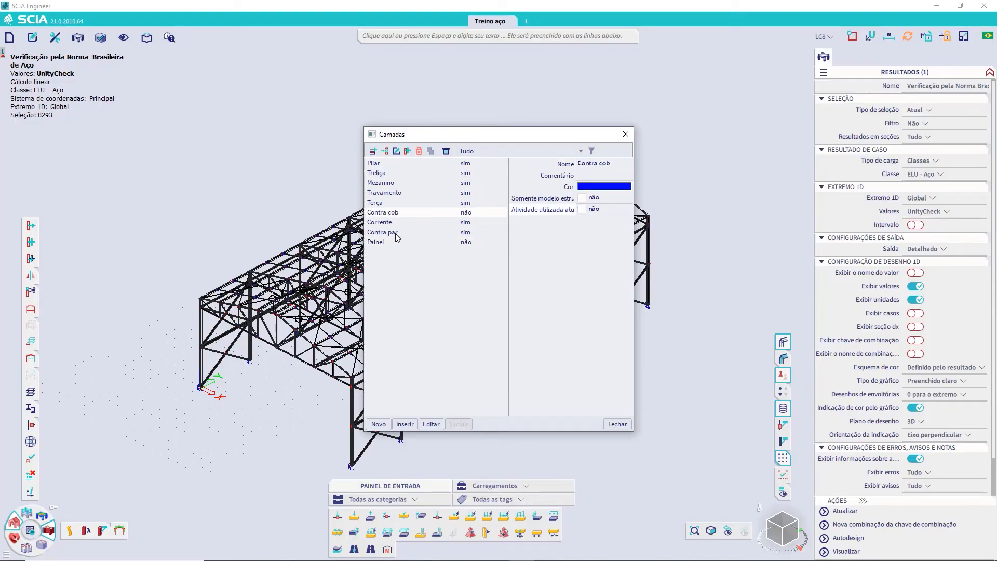
{"action": "left_click", "coordinate": [621, 424]}
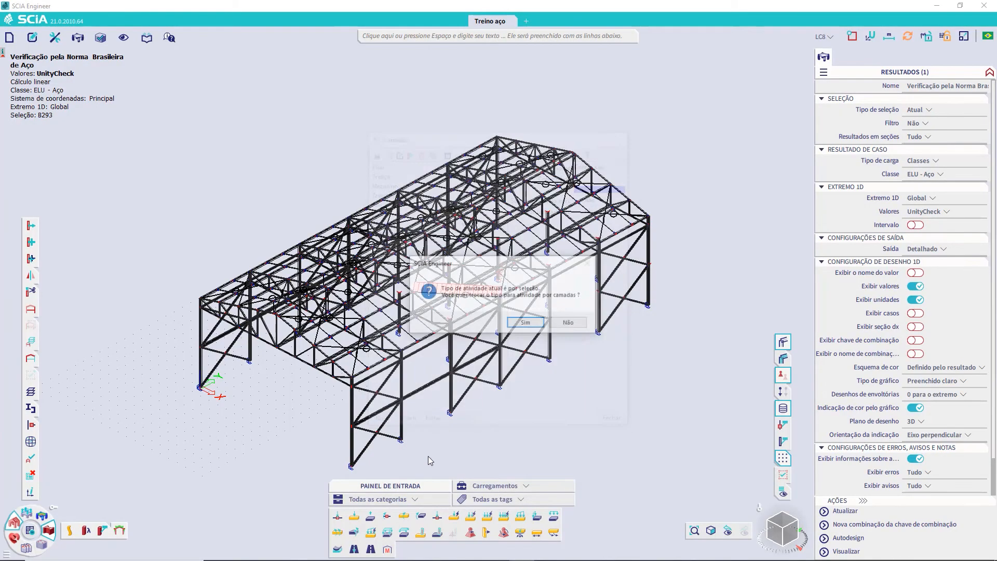
{"action": "left_click", "coordinate": [526, 323]}
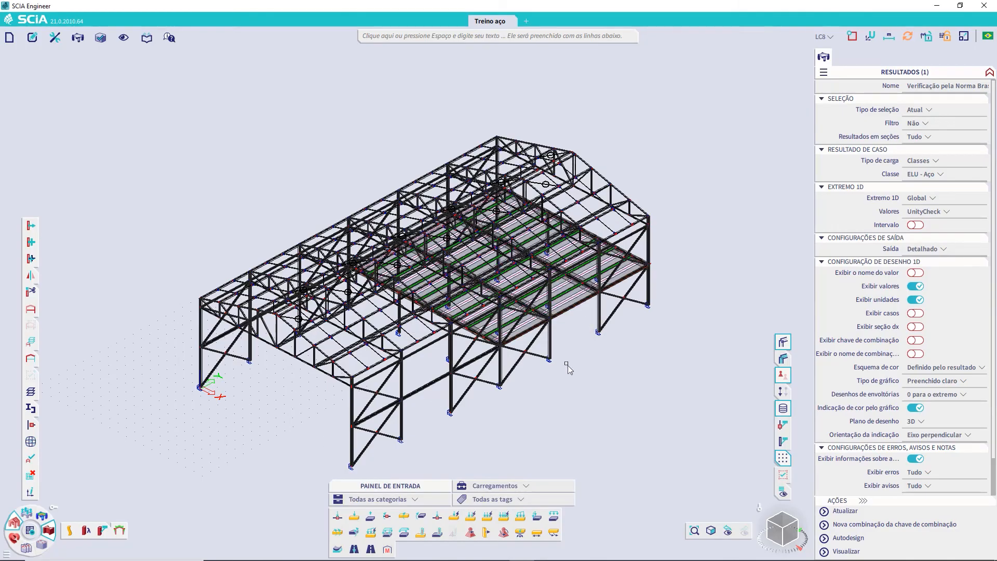
Select the whole mezzanine floor from a side view and hide it, accepting the switch to activity by selection
{"action": "right_click_drag", "start_coordinate": [573, 374], "coordinate": [538, 347], "text": "ctrl"}
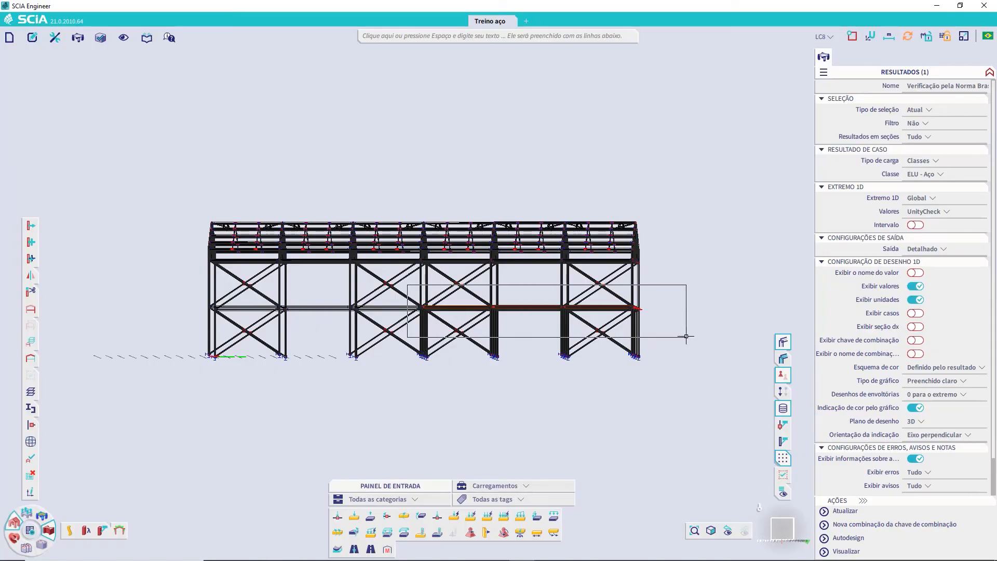
{"action": "left_click_drag", "start_coordinate": [685, 334], "coordinate": [413, 295]}
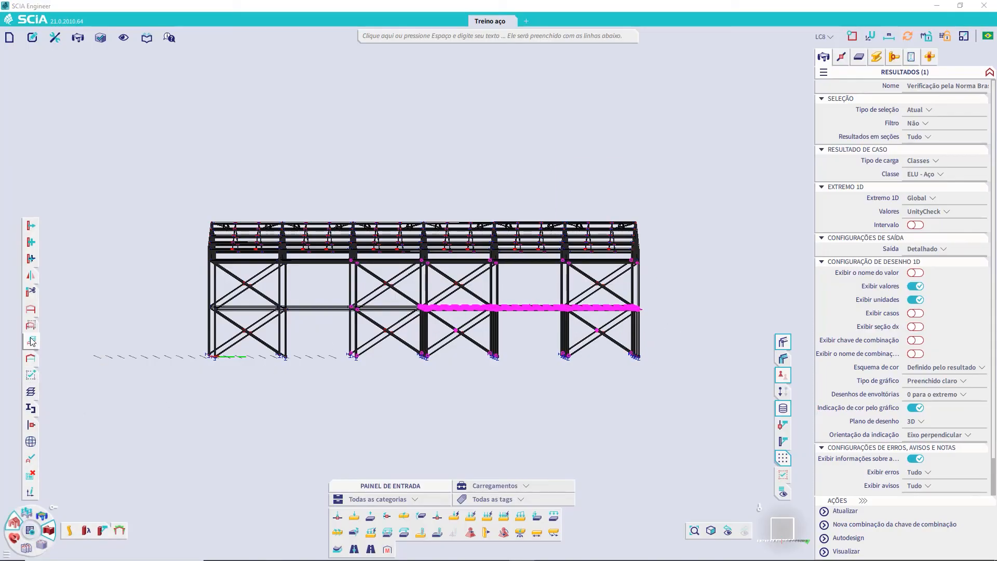
{"action": "mouse_move", "coordinate": [31, 326]}
{"action": "left_click", "coordinate": [65, 327]}
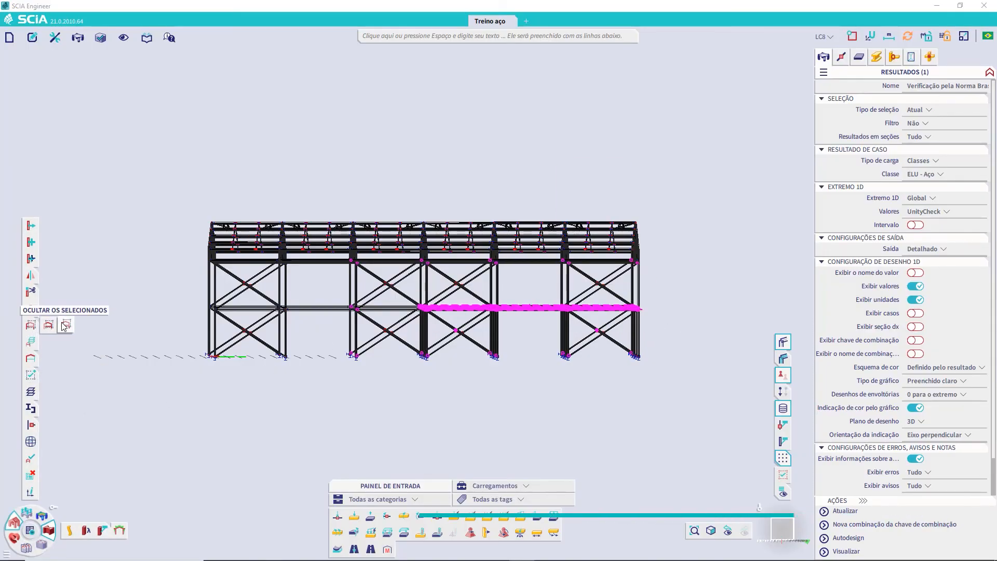
{"action": "left_click", "coordinate": [516, 321]}
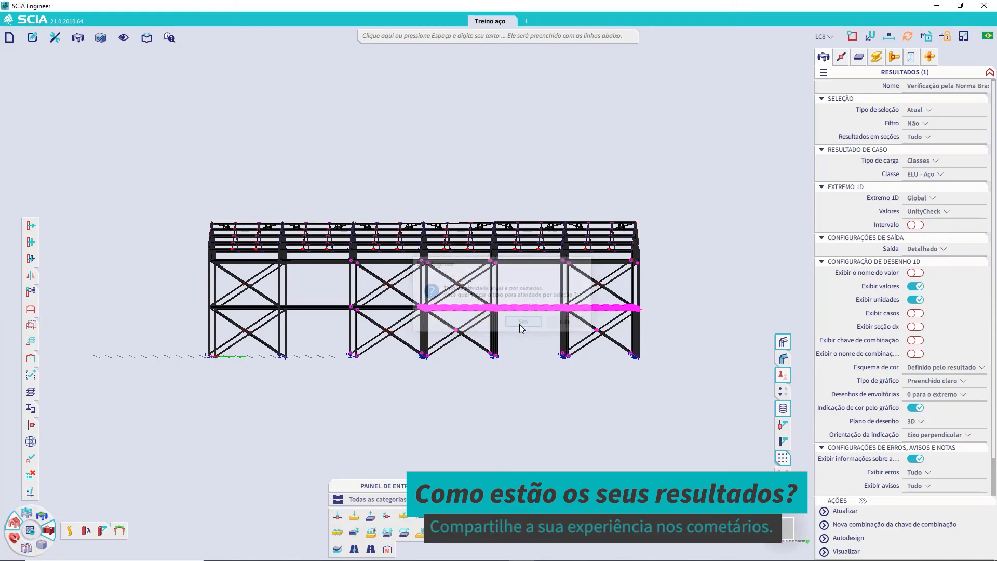
{"action": "key", "text": "Escape"}
Filter the steel check results by cross-section (Seção Transversal), choosing CS1 - W200x35.9
{"action": "right_click_drag", "start_coordinate": [430, 256], "coordinate": [470, 300], "text": "ctrl"}
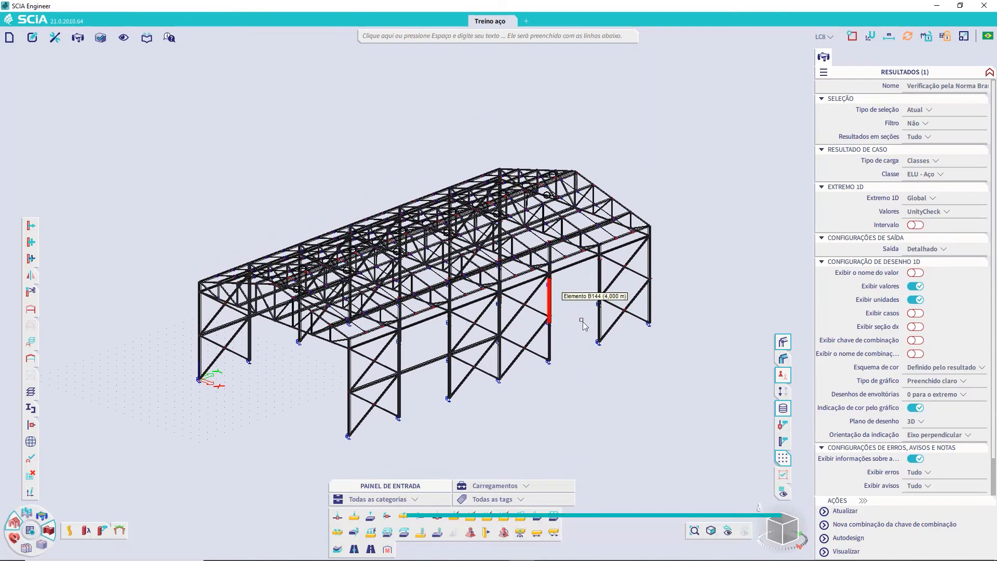
{"action": "middle_click_drag", "start_coordinate": [571, 331], "coordinate": [539, 339]}
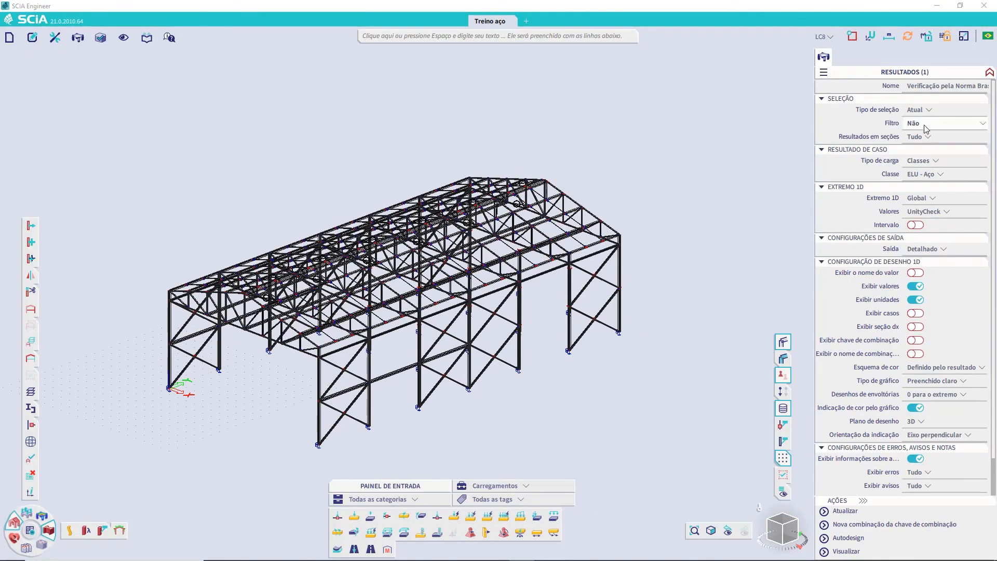
{"action": "left_click", "coordinate": [928, 139]}
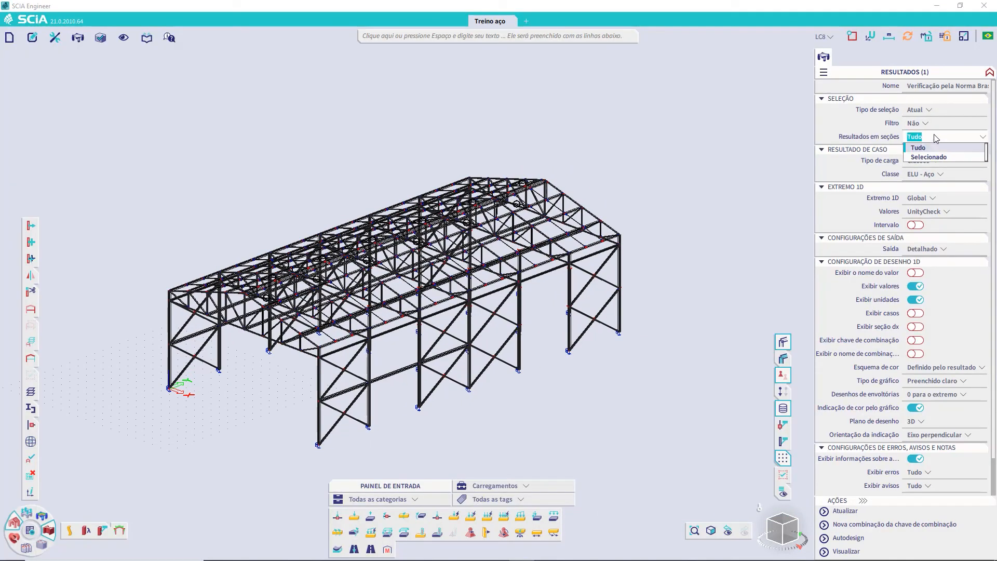
{"action": "left_click", "coordinate": [934, 127]}
{"action": "left_click", "coordinate": [937, 144]}
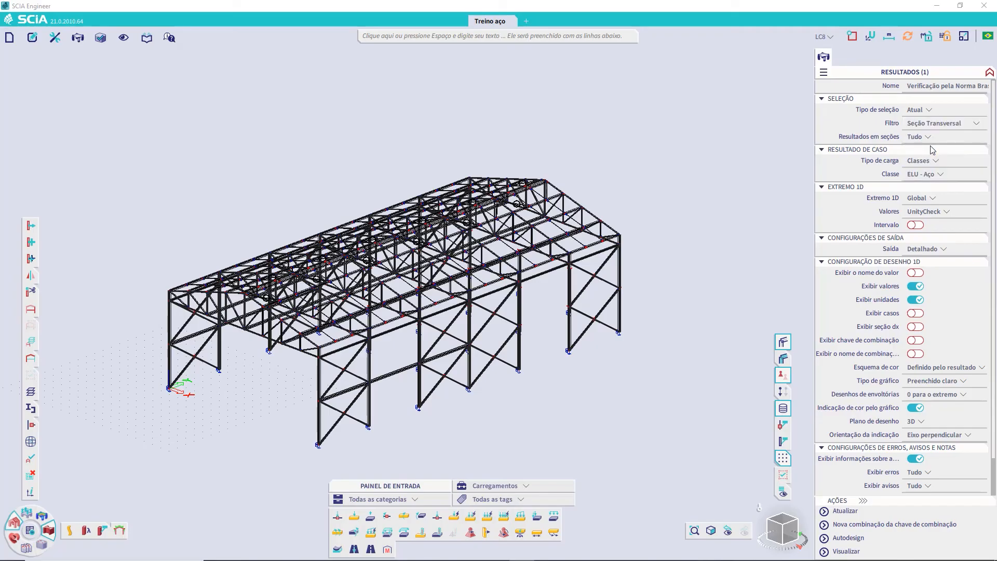
{"action": "left_click", "coordinate": [960, 139]}
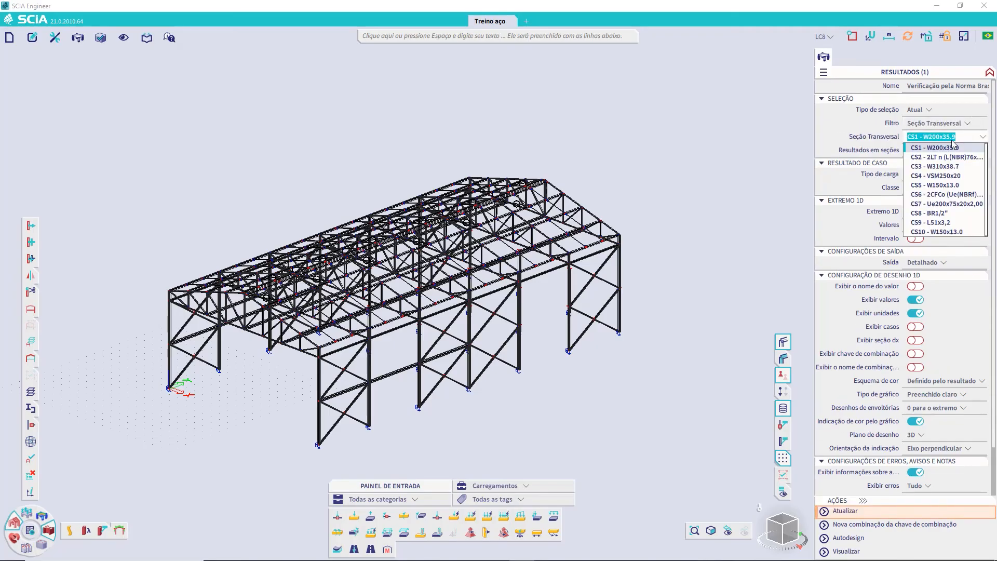
{"action": "left_click", "coordinate": [953, 148]}
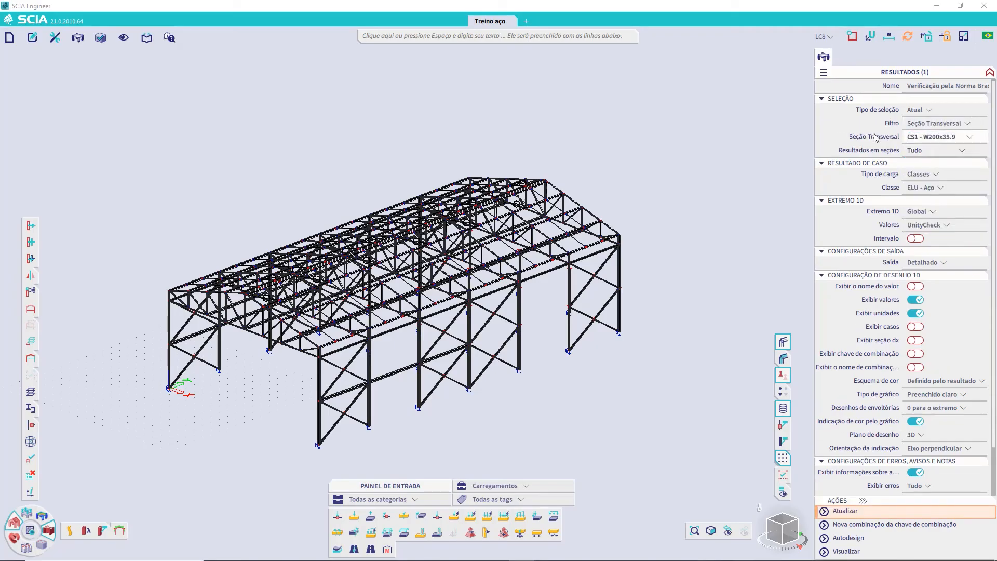
Set the results' selection type to Tudo and refresh the check for all members with the filtered section
{"action": "left_click", "coordinate": [846, 510]}
{"action": "left_click", "coordinate": [524, 327]}
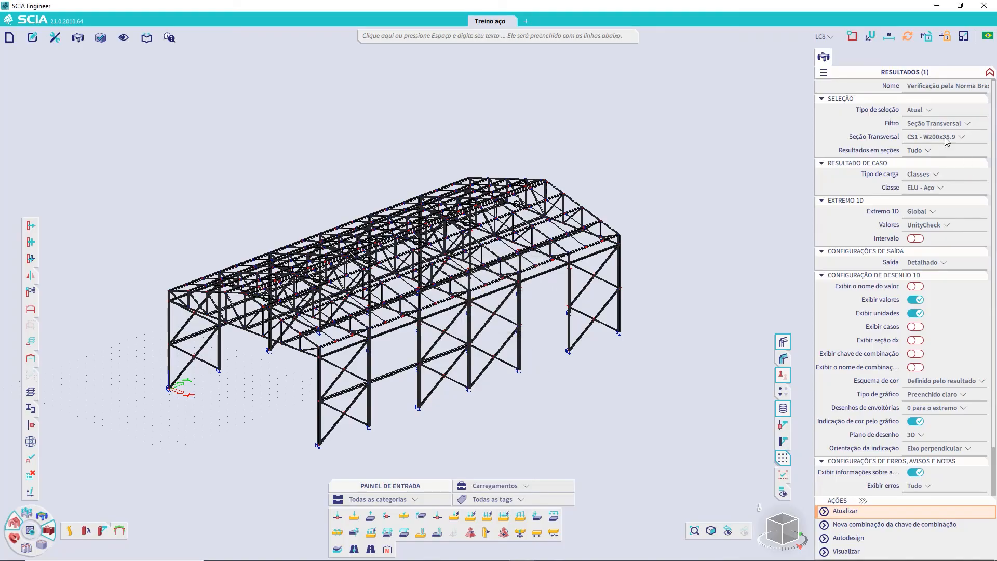
{"action": "left_click", "coordinate": [917, 110]}
{"action": "left_click", "coordinate": [930, 119]}
{"action": "left_click", "coordinate": [846, 511]}
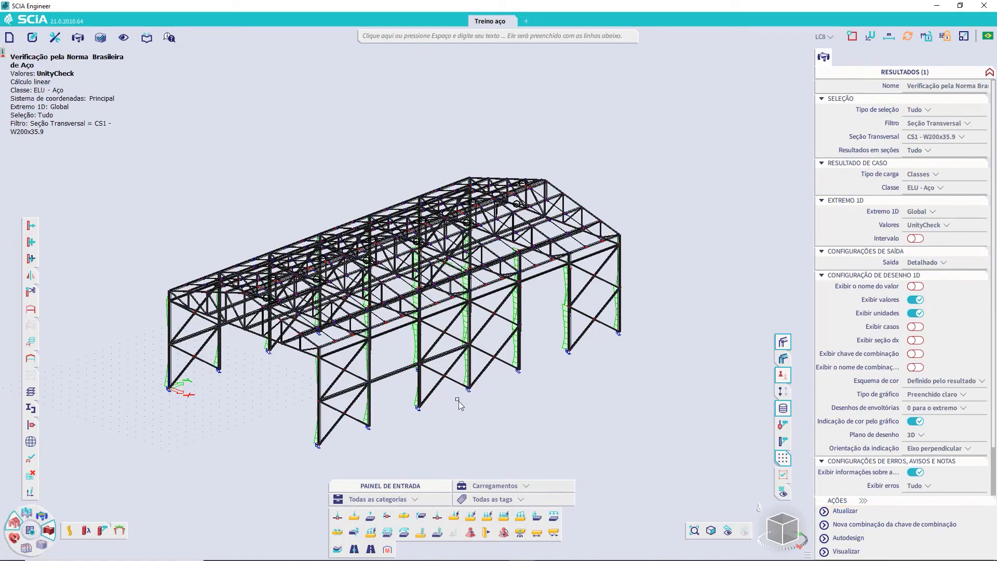
Change the results' cross-section filter to the CS2 - 2LT n double-angle section
{"action": "scroll", "coordinate": [458, 405], "scroll_direction": "up", "scroll_amount": 3}
{"action": "right_click", "coordinate": [480, 187]}
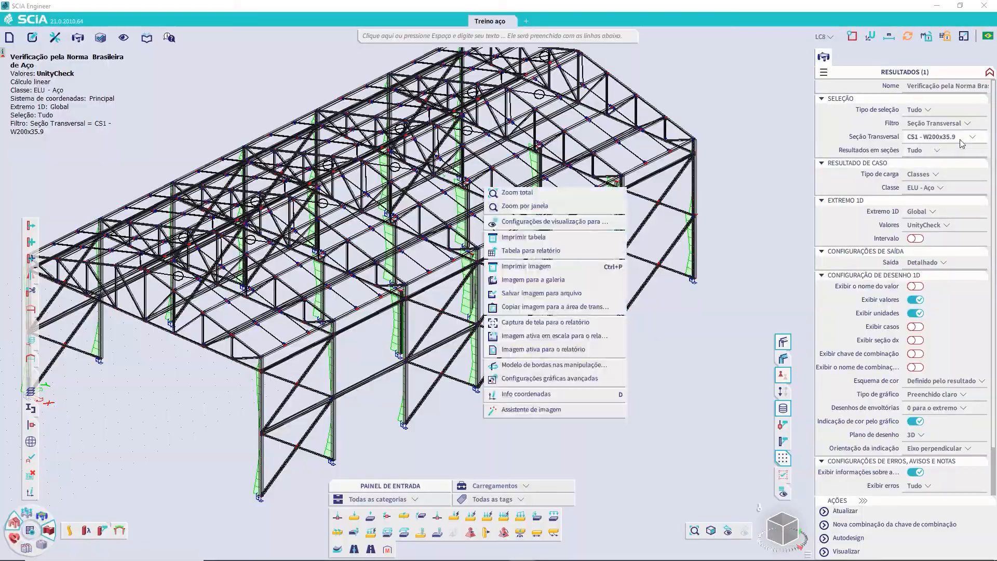
{"action": "left_click", "coordinate": [935, 137]}
{"action": "left_click", "coordinate": [949, 157]}
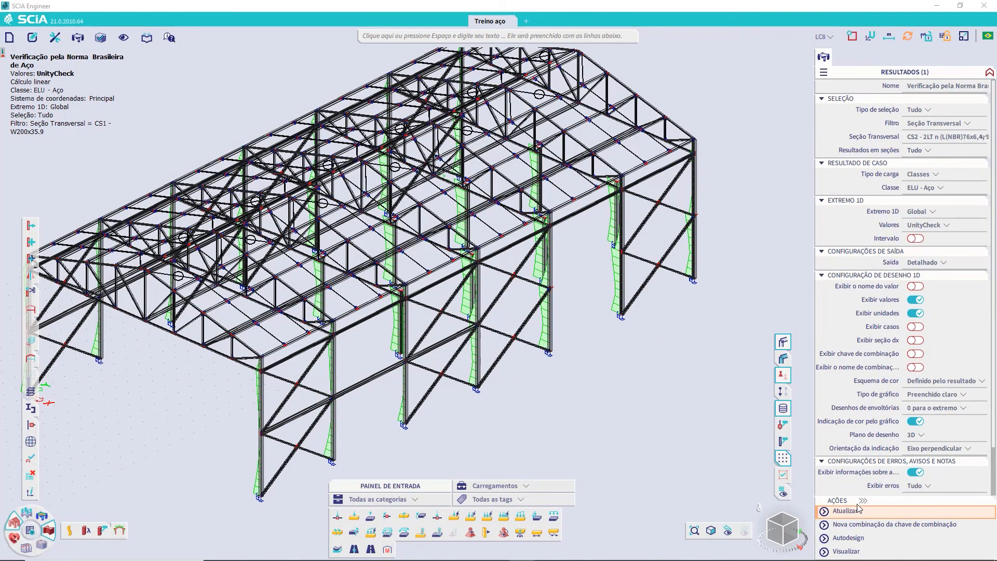